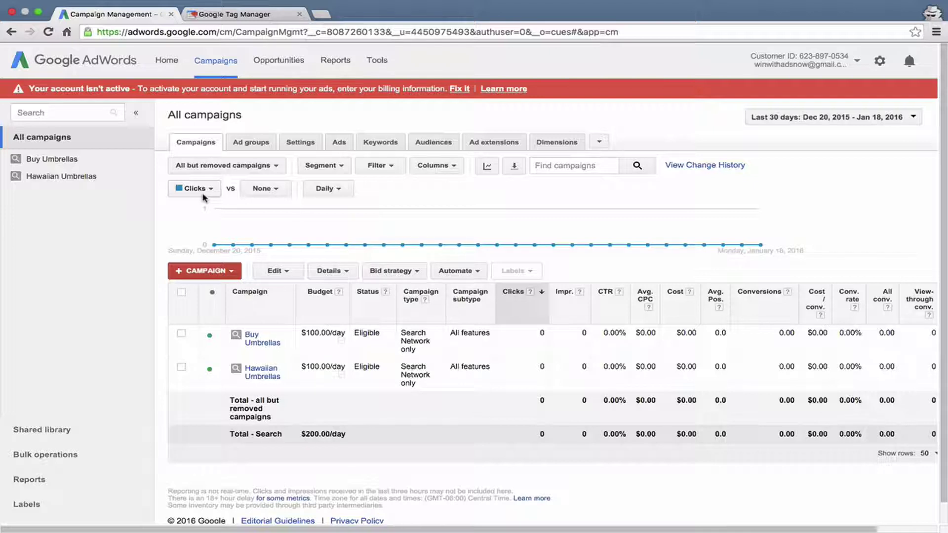
Start a new Display Network only campaign
{"action": "left_click", "coordinate": [195, 275]}
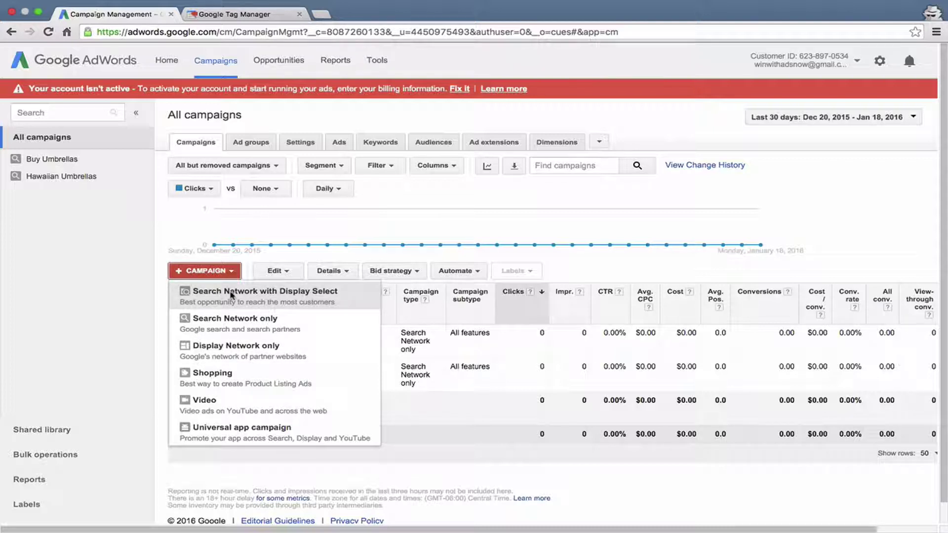
{"action": "left_click", "coordinate": [223, 348]}
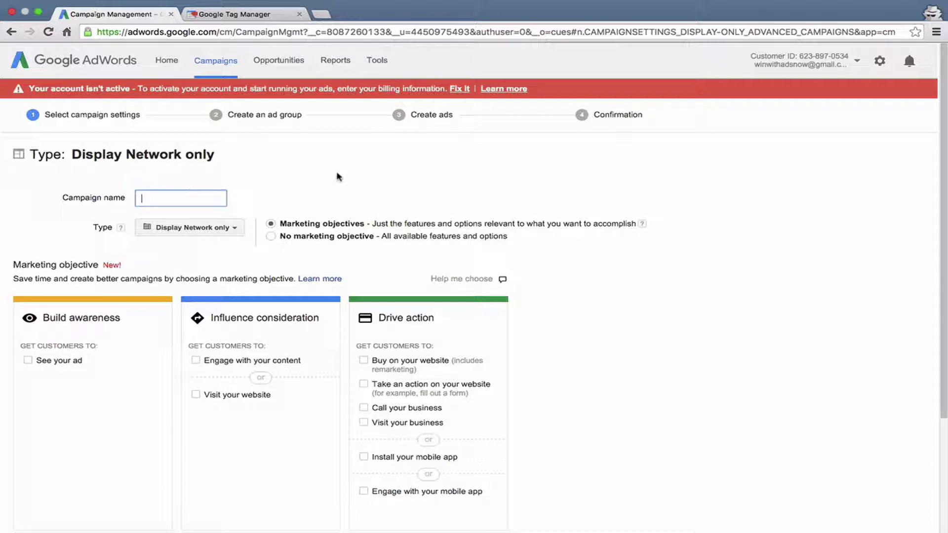
{"action": "scroll", "coordinate": [337, 176], "scroll_direction": "down", "scroll_amount": 3}
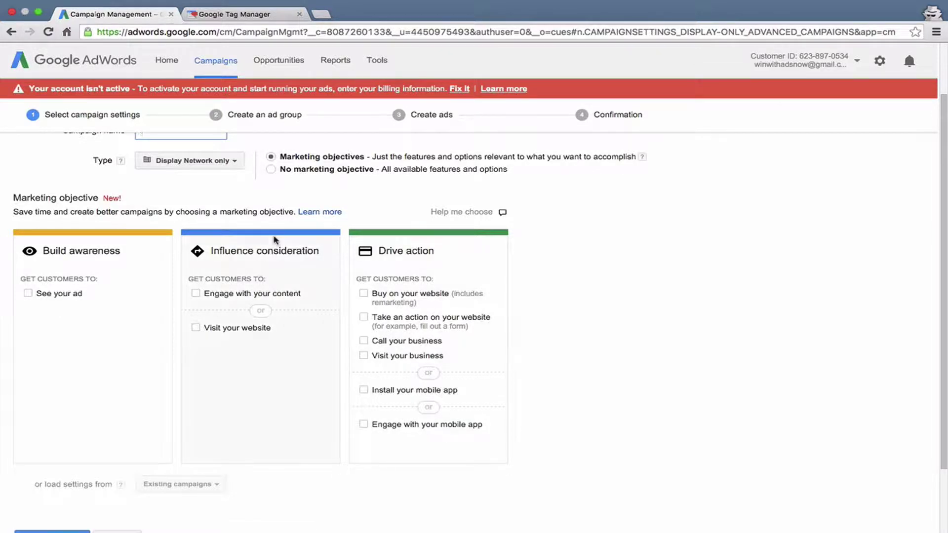
{"action": "scroll", "coordinate": [275, 241], "scroll_direction": "up", "scroll_amount": 2}
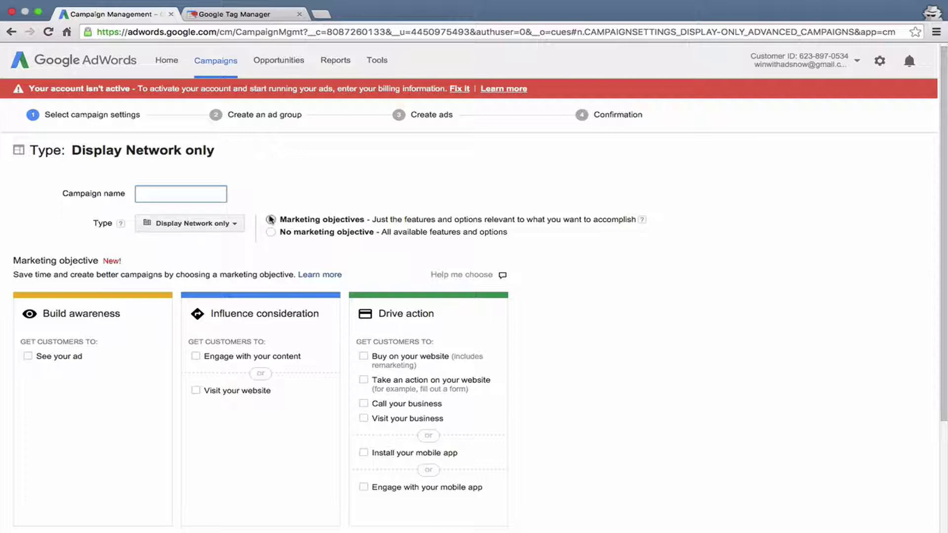
Set the campaign type to no marketing objective with all features of the Display Network
{"action": "left_click", "coordinate": [271, 219]}
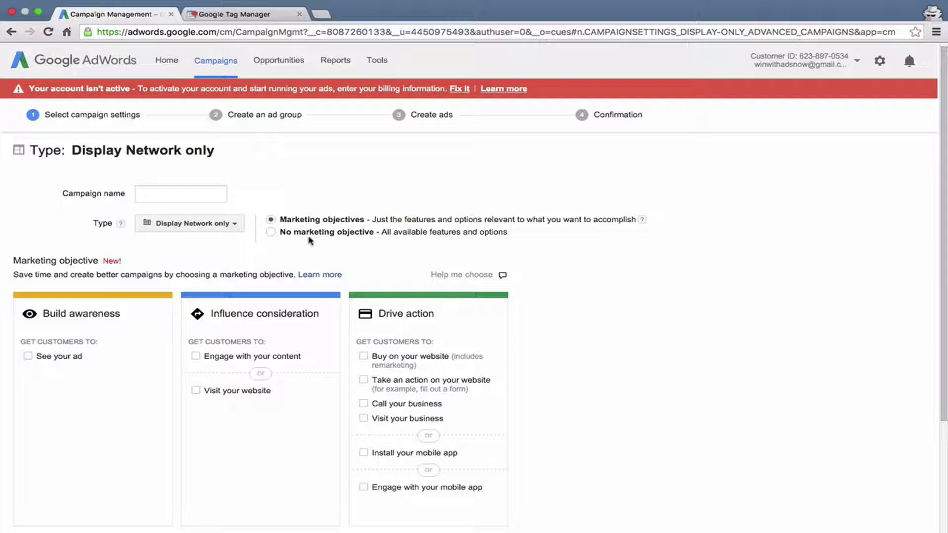
{"action": "left_click", "coordinate": [308, 233]}
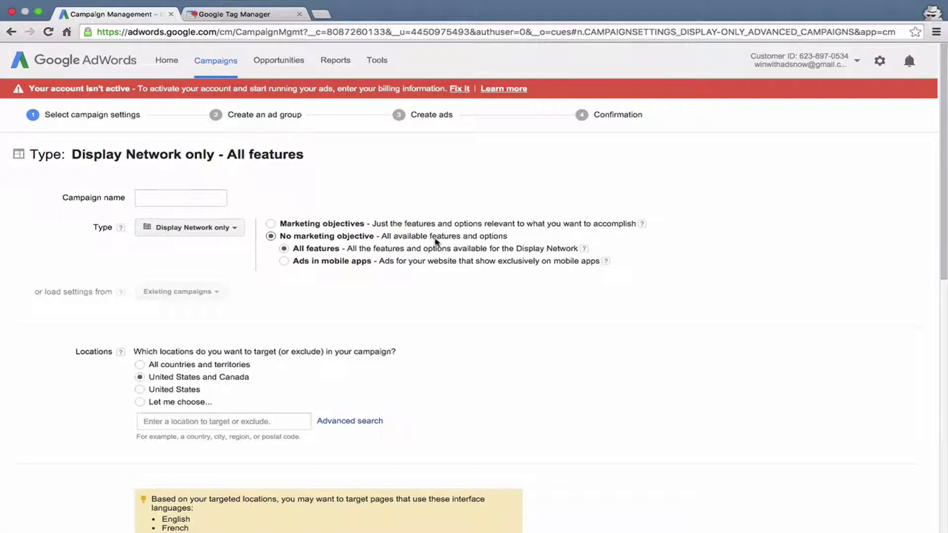
{"action": "left_click", "coordinate": [302, 250]}
Name the campaign "Umbrella Display" and target the United States as its location
{"action": "left_click", "coordinate": [174, 201]}
{"action": "type", "text": "Umb"}
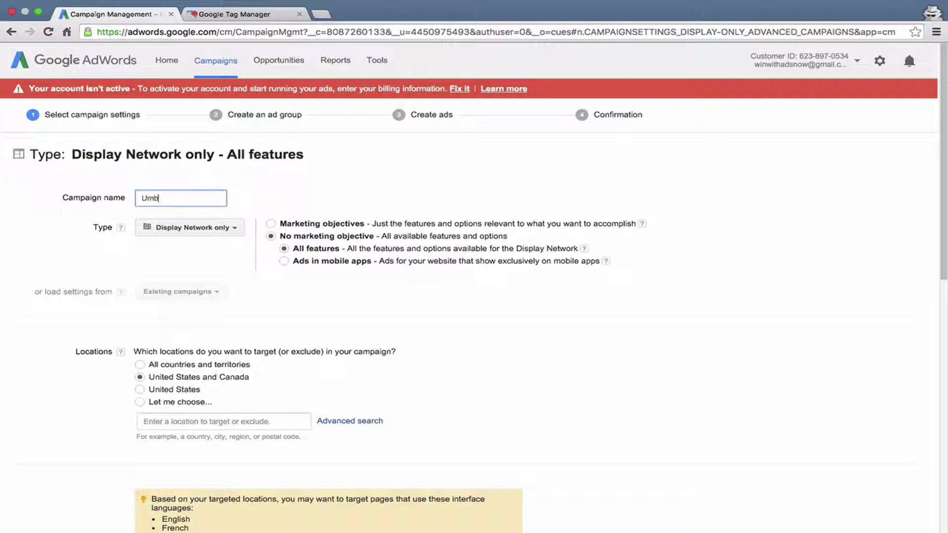
{"action": "type", "text": "rella Display"}
{"action": "scroll", "coordinate": [182, 332], "scroll_direction": "down", "scroll_amount": 3}
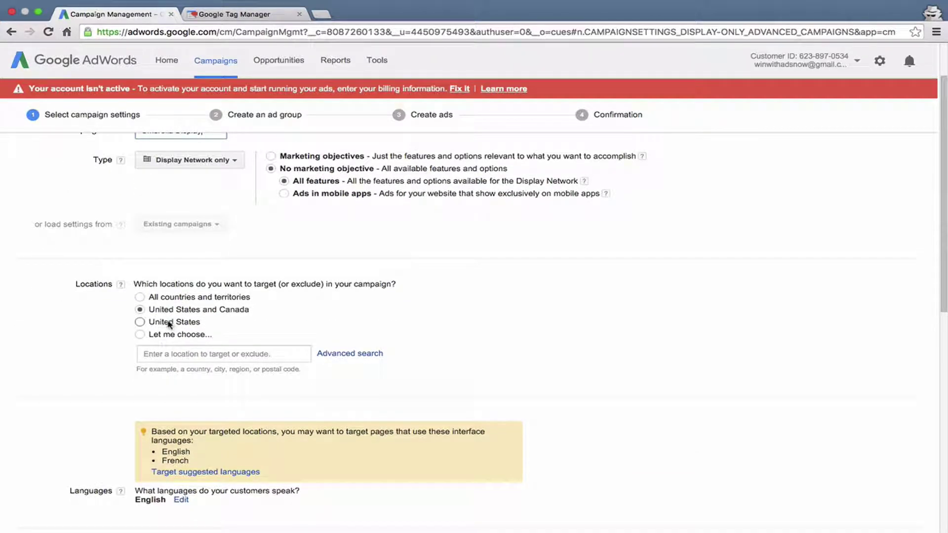
{"action": "left_click", "coordinate": [169, 324]}
In the advanced bid strategy options, choose to set bids for clicks manually and disable Enhanced CPC
{"action": "scroll", "coordinate": [168, 324], "scroll_direction": "down", "scroll_amount": 5}
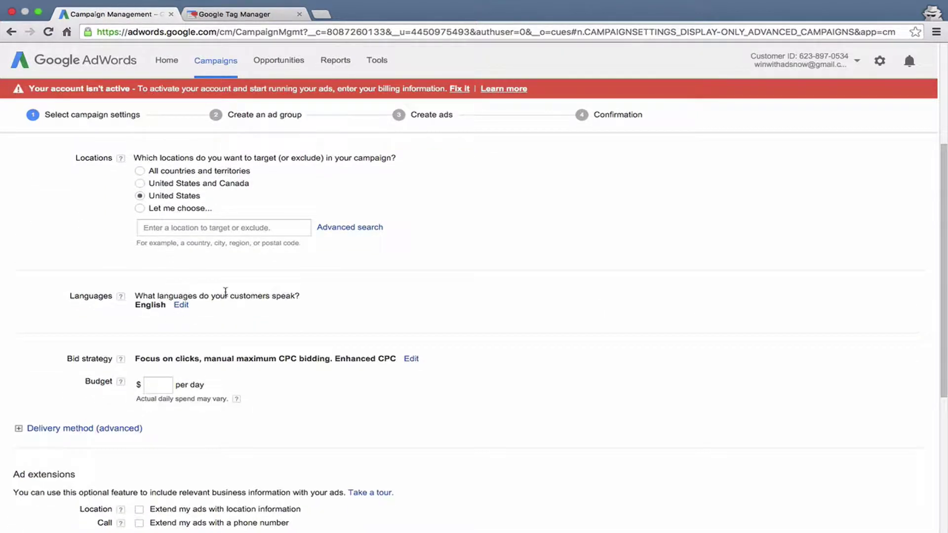
{"action": "scroll", "coordinate": [225, 292], "scroll_direction": "down", "scroll_amount": 2}
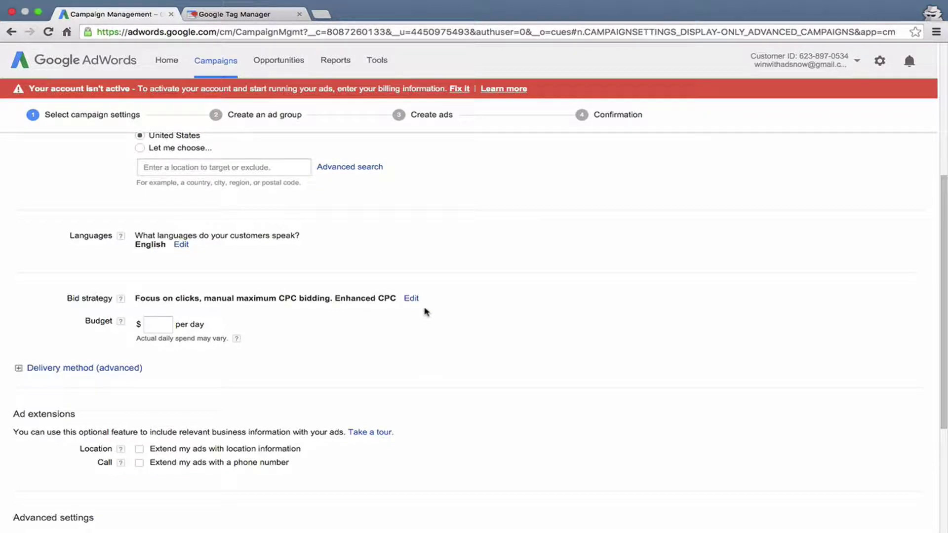
{"action": "left_click", "coordinate": [412, 299]}
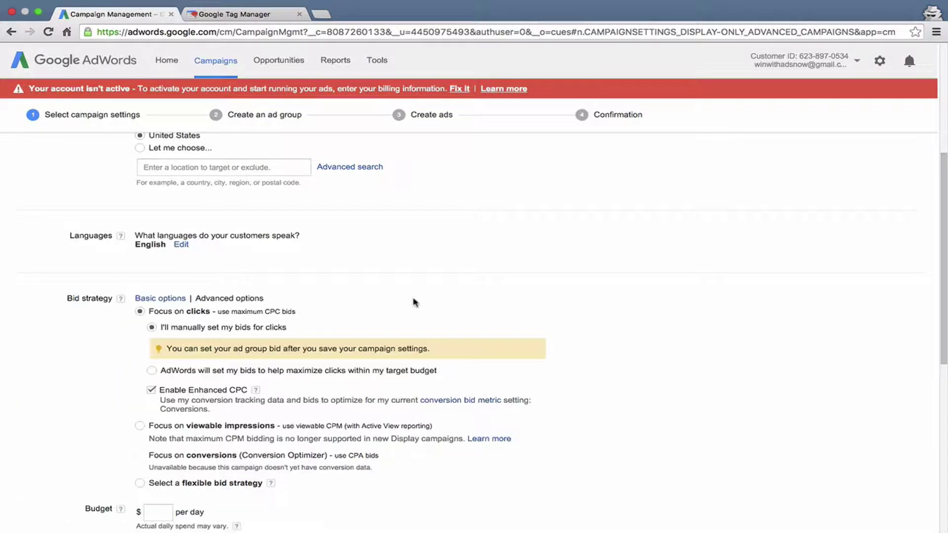
{"action": "scroll", "coordinate": [296, 321], "scroll_direction": "down", "scroll_amount": 2}
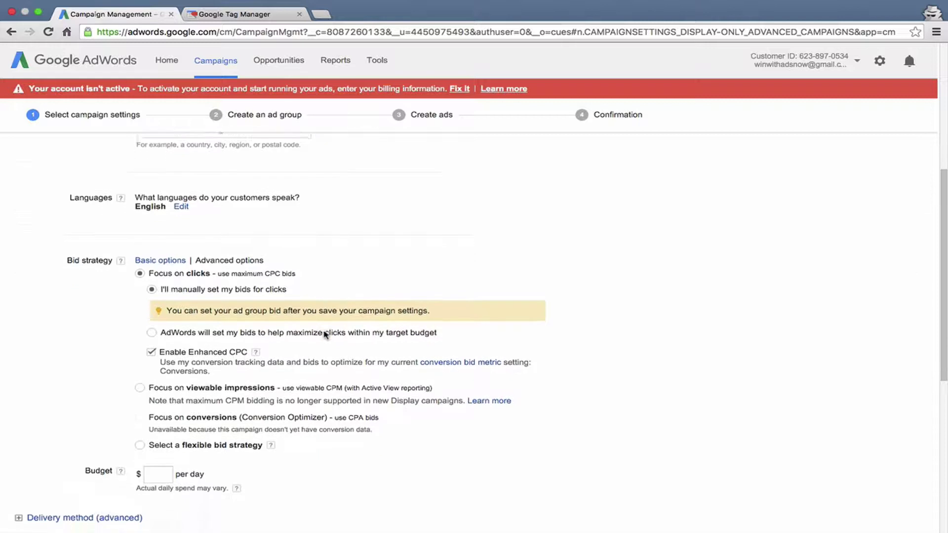
{"action": "left_click", "coordinate": [219, 319]}
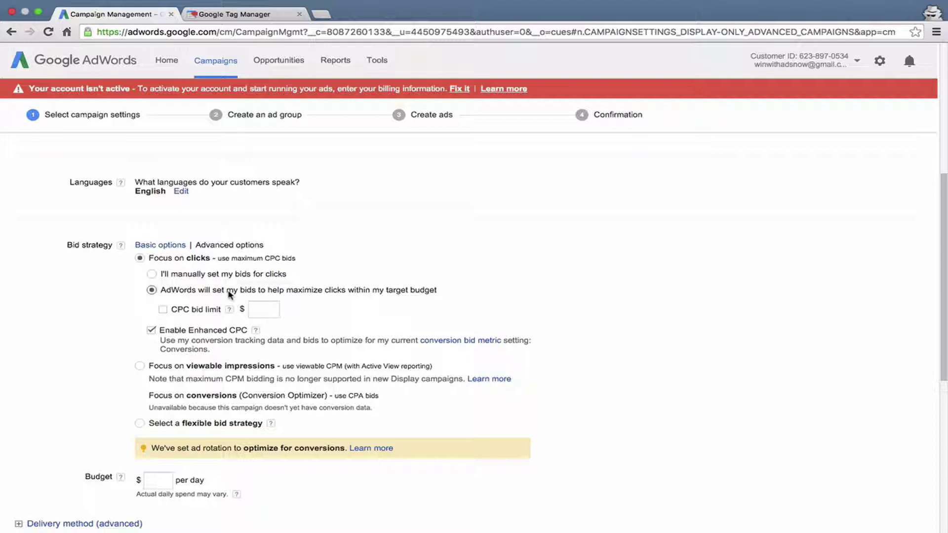
{"action": "left_click", "coordinate": [229, 279]}
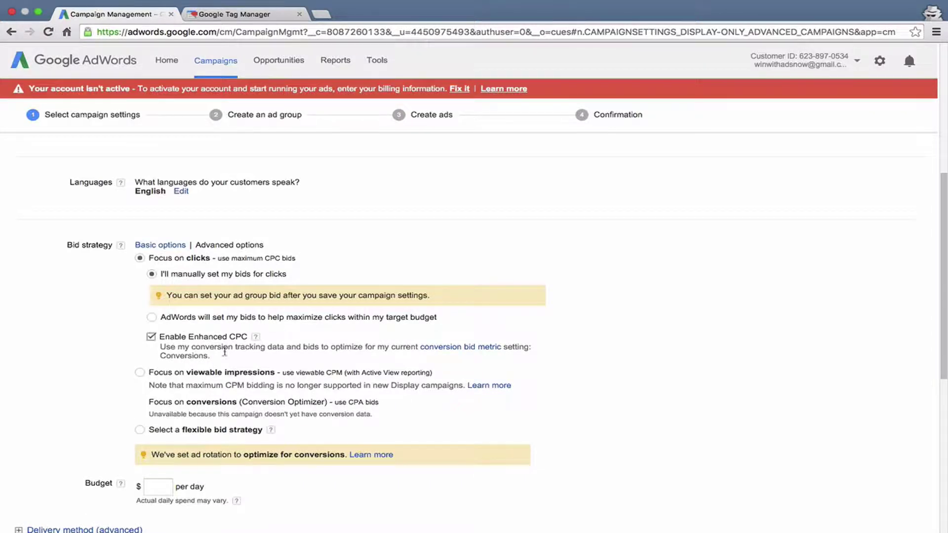
{"action": "scroll", "coordinate": [213, 335], "scroll_direction": "down", "scroll_amount": 1}
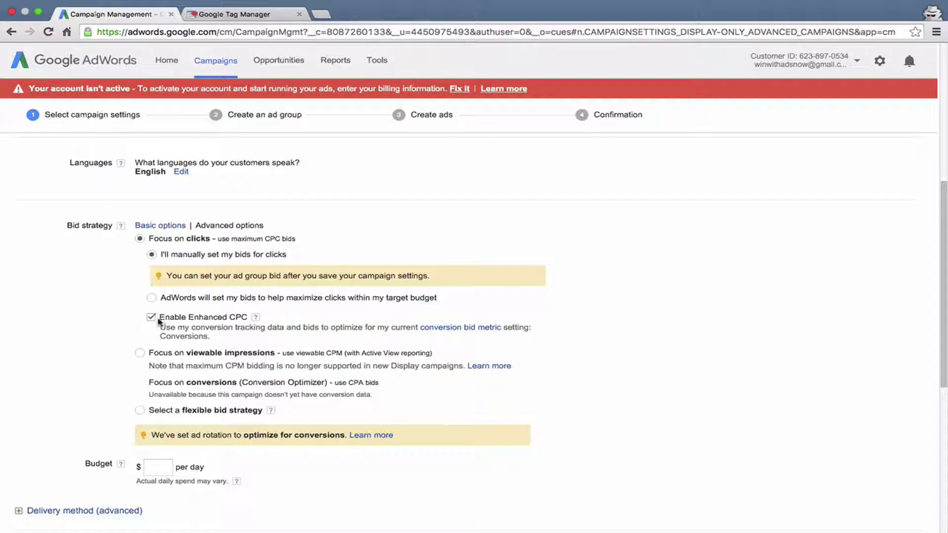
{"action": "left_click", "coordinate": [181, 319]}
{"action": "scroll", "coordinate": [82, 344], "scroll_direction": "down", "scroll_amount": 1}
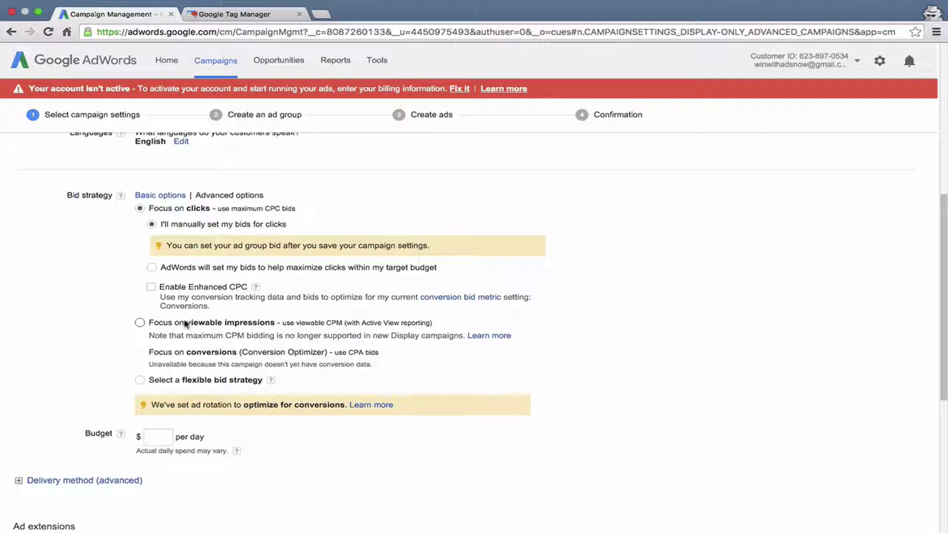
Switch the bid strategy back to basic options and set the campaign budget to $10 per day
{"action": "scroll", "coordinate": [187, 324], "scroll_direction": "down", "scroll_amount": 2}
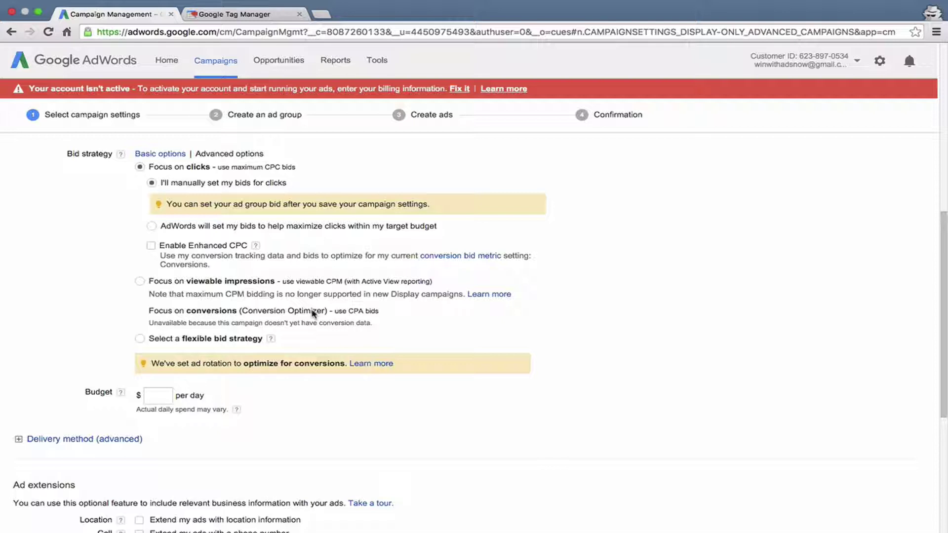
{"action": "scroll", "coordinate": [316, 311], "scroll_direction": "down", "scroll_amount": 1}
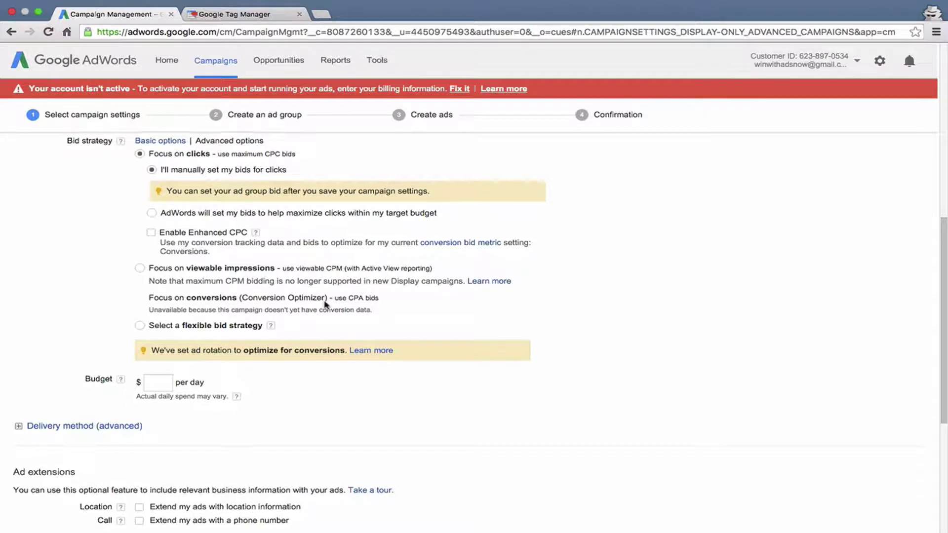
{"action": "scroll", "coordinate": [325, 304], "scroll_direction": "down", "scroll_amount": 3}
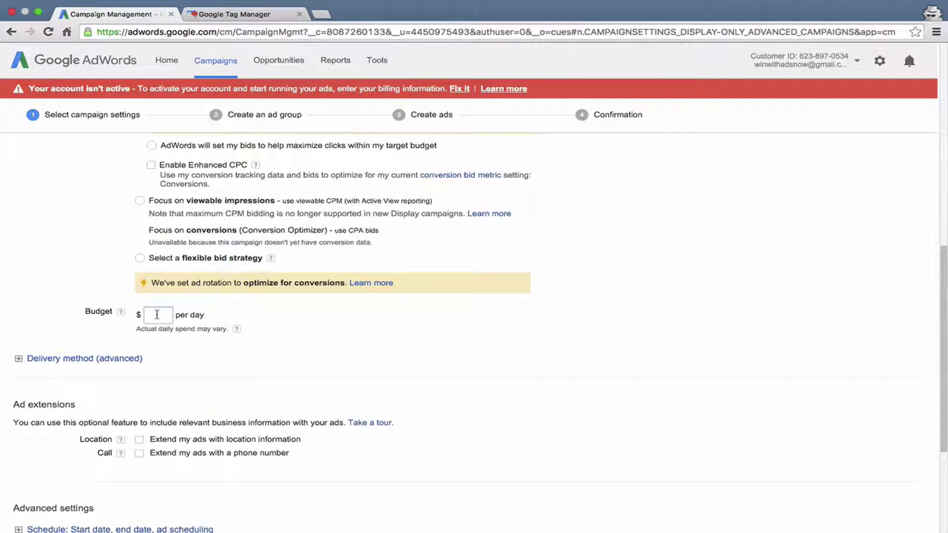
{"action": "scroll", "coordinate": [157, 314], "scroll_direction": "up", "scroll_amount": 7}
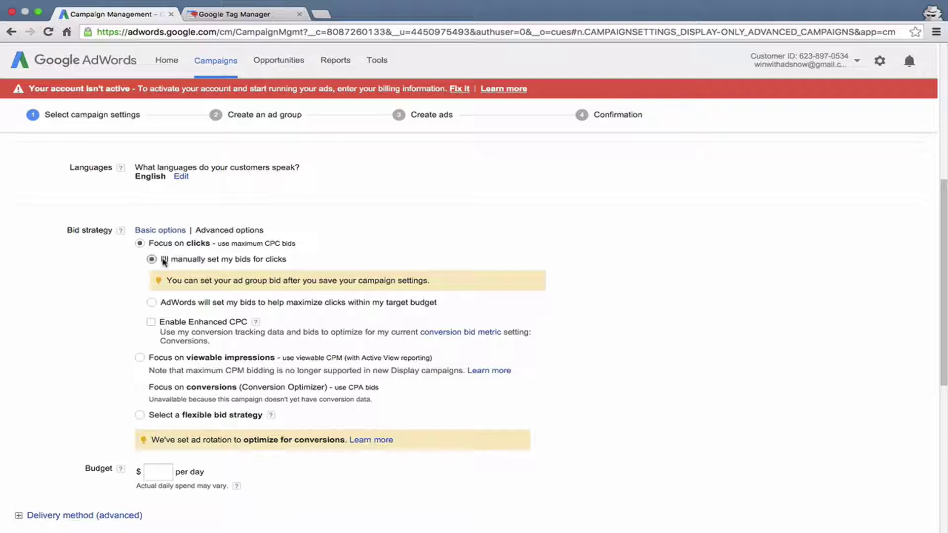
{"action": "left_click", "coordinate": [163, 229]}
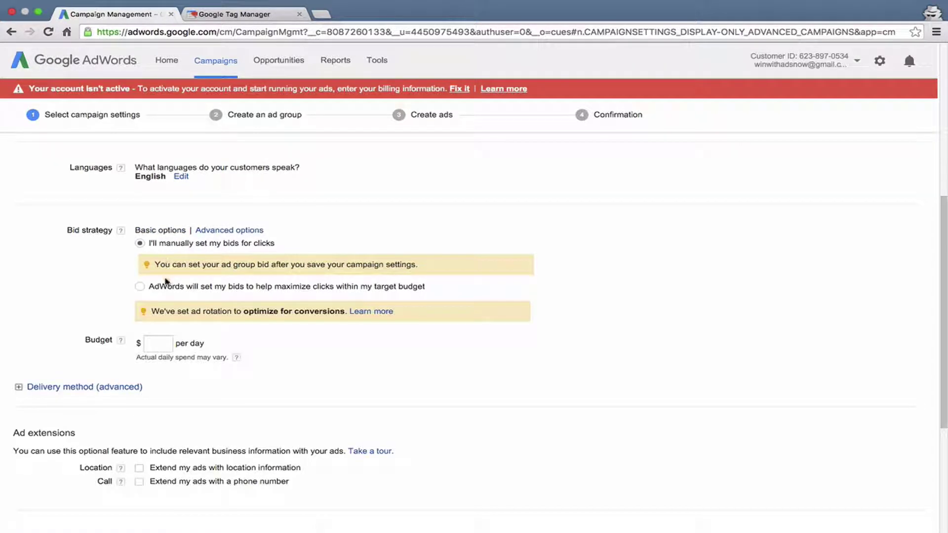
{"action": "left_click", "coordinate": [158, 344]}
{"action": "type", "text": "10"}
{"action": "left_click", "coordinate": [248, 349]}
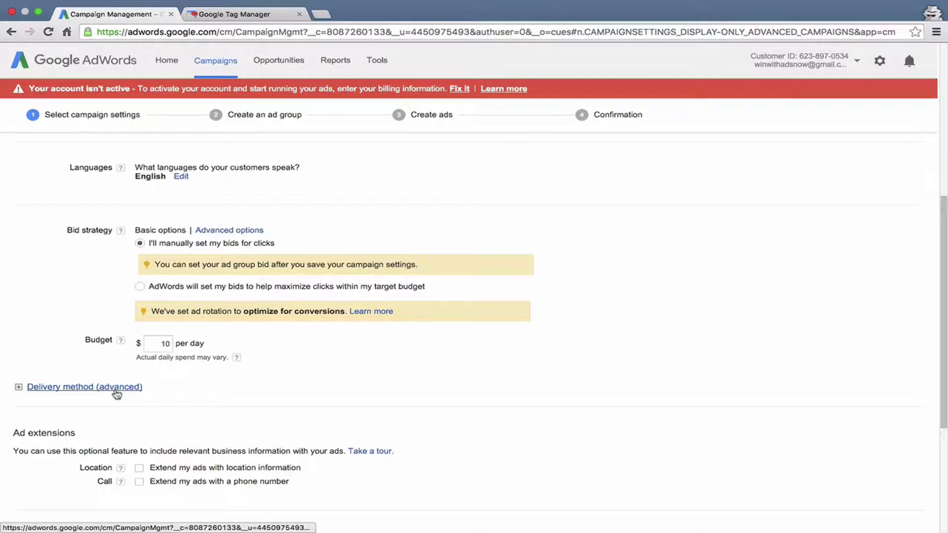
Examine the advanced delivery method options, the ad extensions and the campaign's schedule settings
{"action": "left_click", "coordinate": [117, 390]}
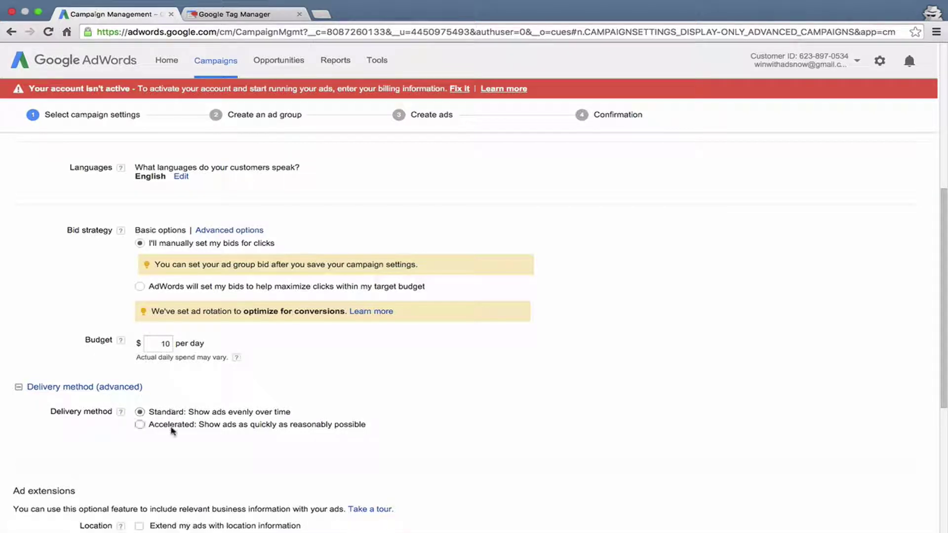
{"action": "scroll", "coordinate": [172, 430], "scroll_direction": "down", "scroll_amount": 3}
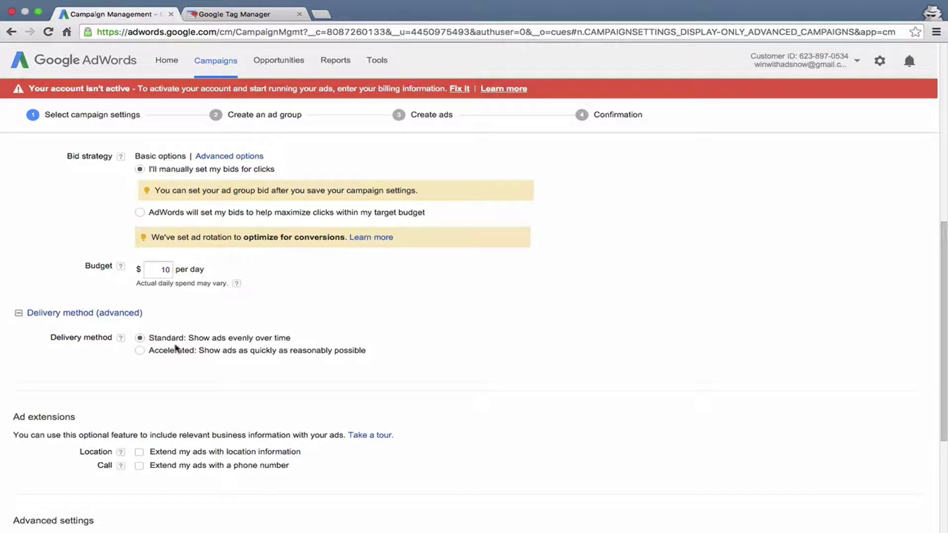
{"action": "scroll", "coordinate": [177, 405], "scroll_direction": "down", "scroll_amount": 4}
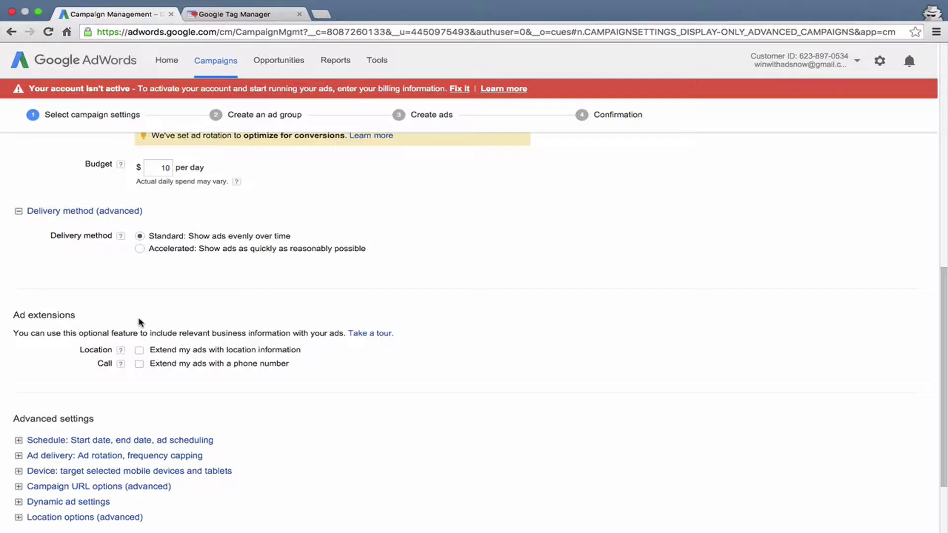
{"action": "scroll", "coordinate": [140, 322], "scroll_direction": "down", "scroll_amount": 1}
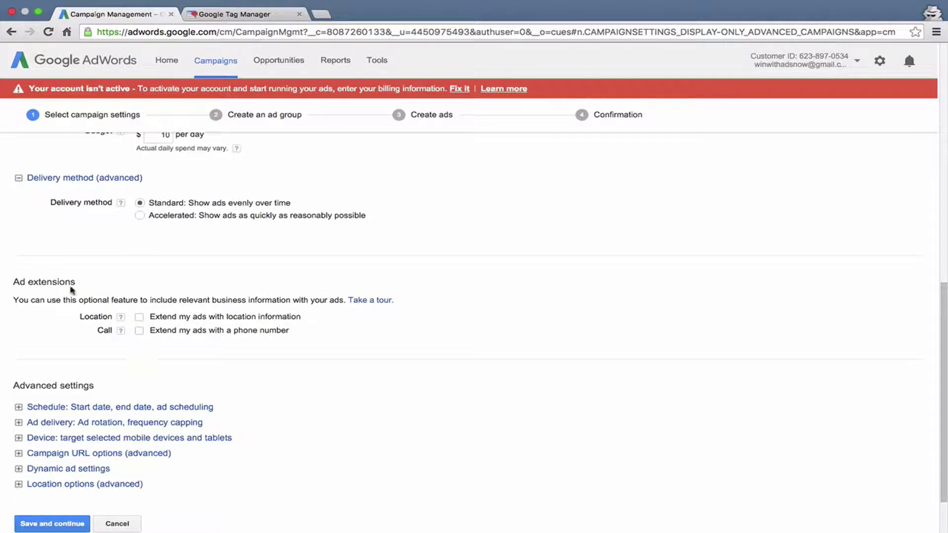
{"action": "scroll", "coordinate": [84, 334], "scroll_direction": "down", "scroll_amount": 1}
{"action": "scroll", "coordinate": [84, 335], "scroll_direction": "down", "scroll_amount": 1}
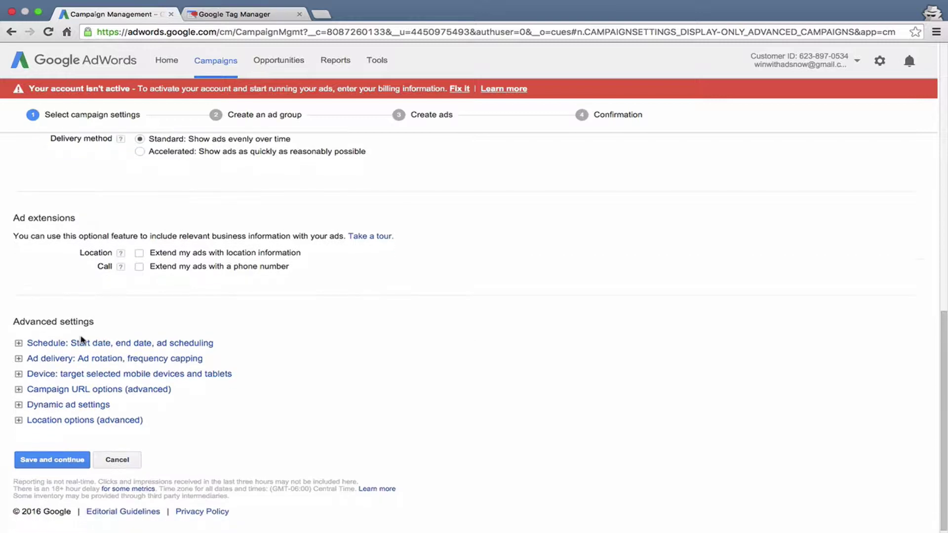
{"action": "left_click", "coordinate": [79, 346]}
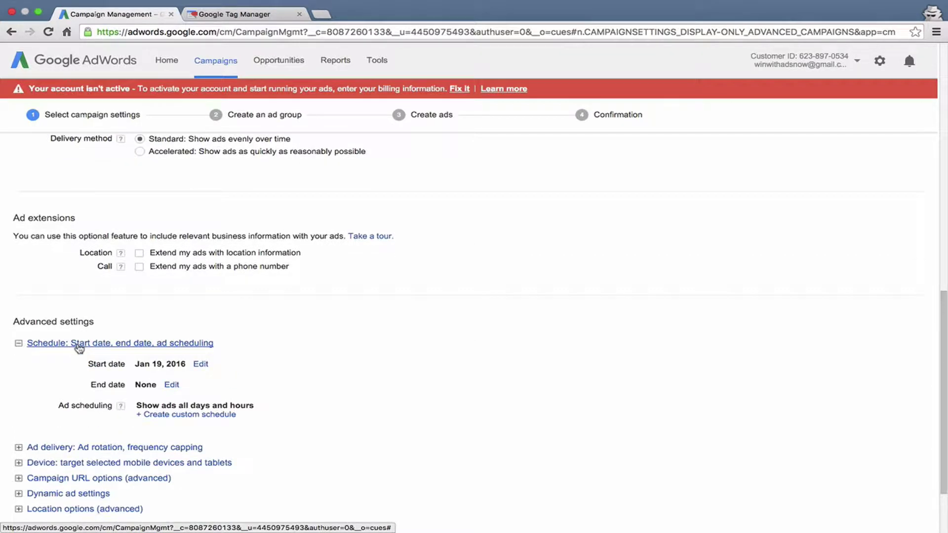
{"action": "left_click", "coordinate": [79, 346]}
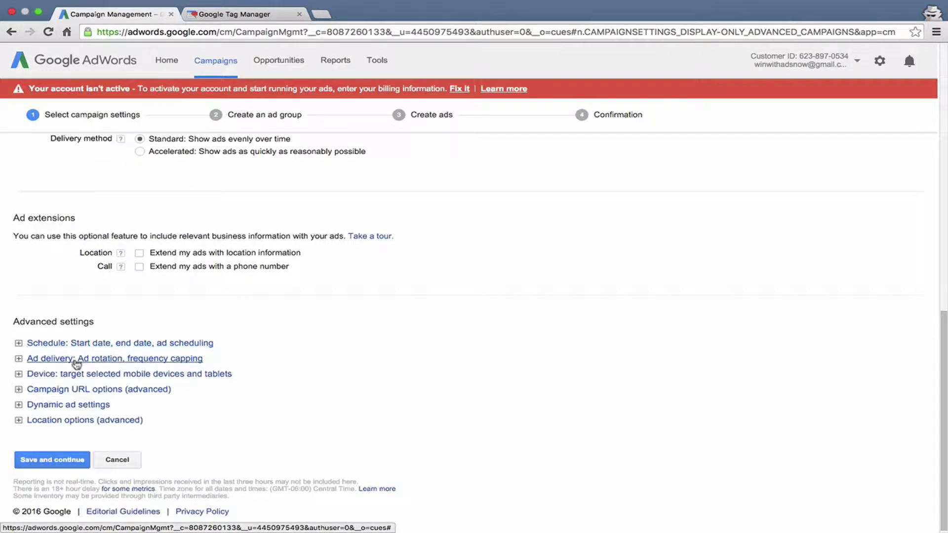
In the ad delivery settings, cap the frequency at 7 viewable impressions per day for this campaign
{"action": "left_click", "coordinate": [77, 361]}
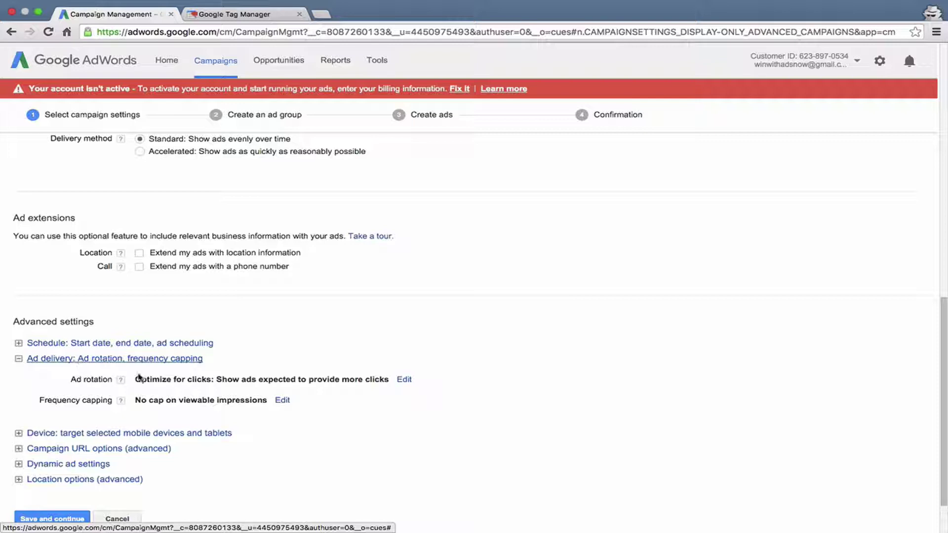
{"action": "scroll", "coordinate": [163, 382], "scroll_direction": "down", "scroll_amount": 3}
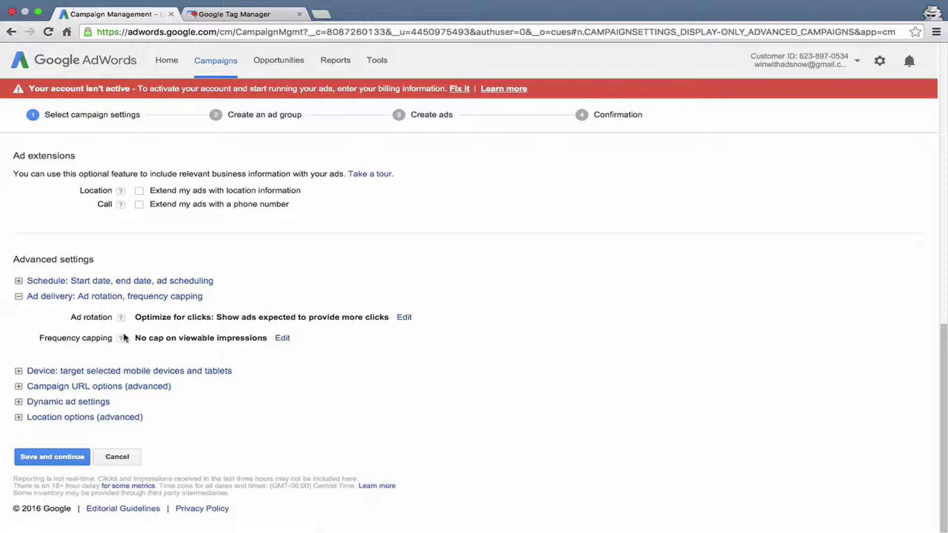
{"action": "left_click_drag", "start_coordinate": [38, 340], "coordinate": [110, 343]}
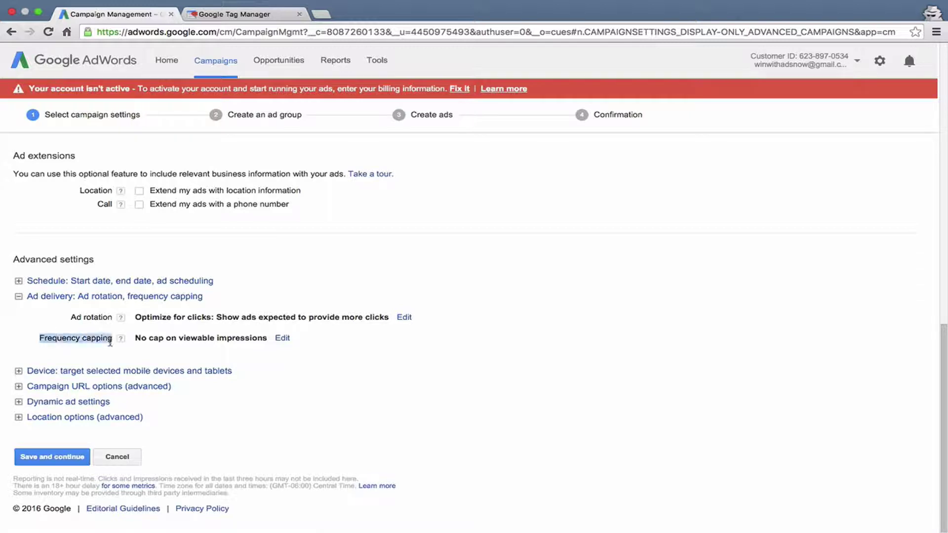
{"action": "left_click", "coordinate": [148, 336]}
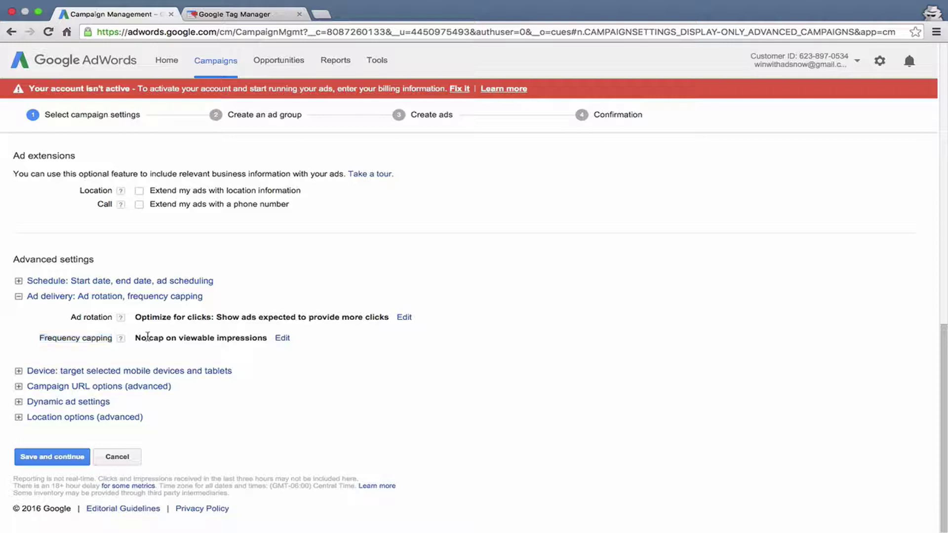
{"action": "left_click", "coordinate": [286, 340]}
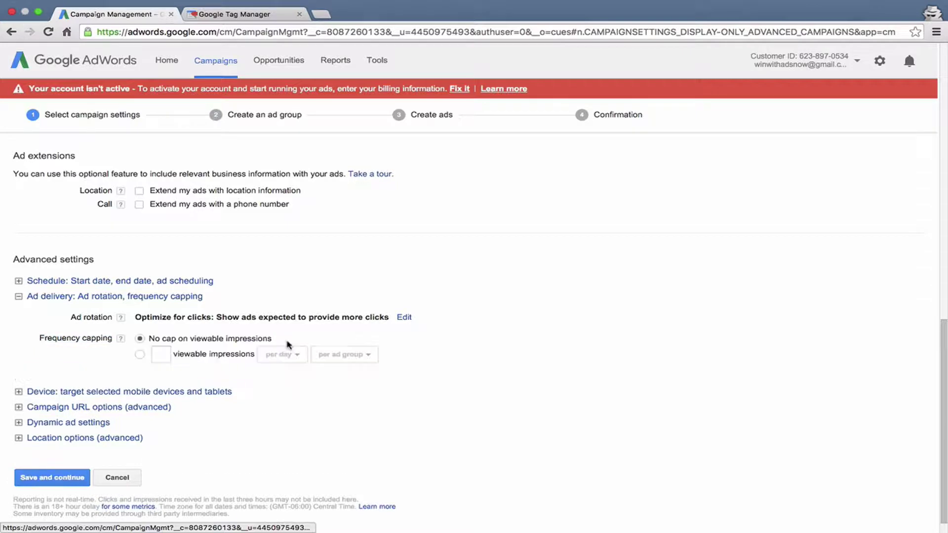
{"action": "left_click", "coordinate": [140, 355]}
{"action": "left_click", "coordinate": [159, 355]}
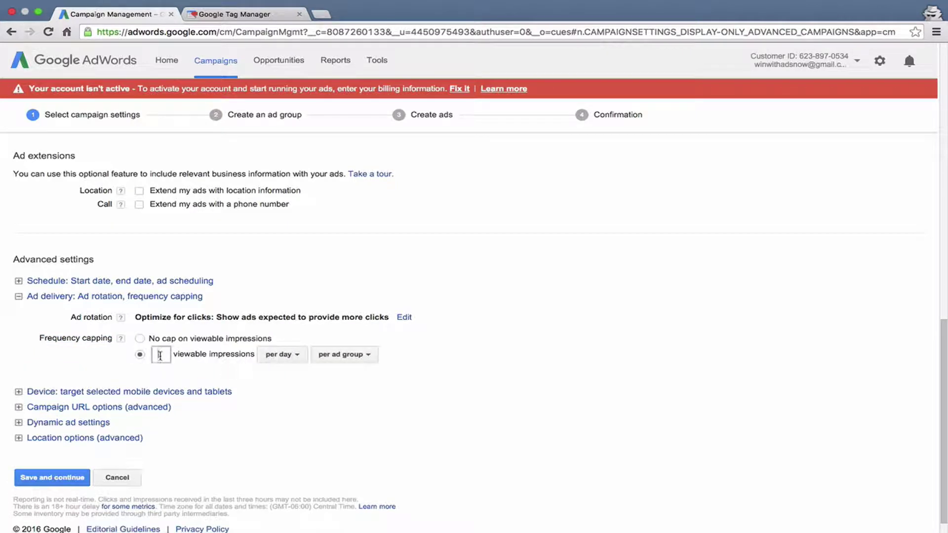
{"action": "type", "text": "7"}
{"action": "left_click", "coordinate": [322, 354]}
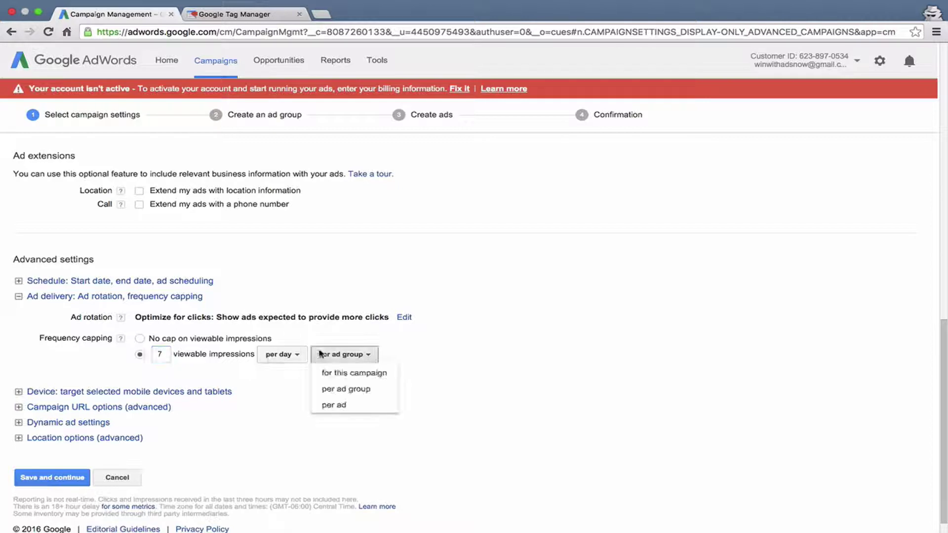
{"action": "left_click", "coordinate": [341, 373]}
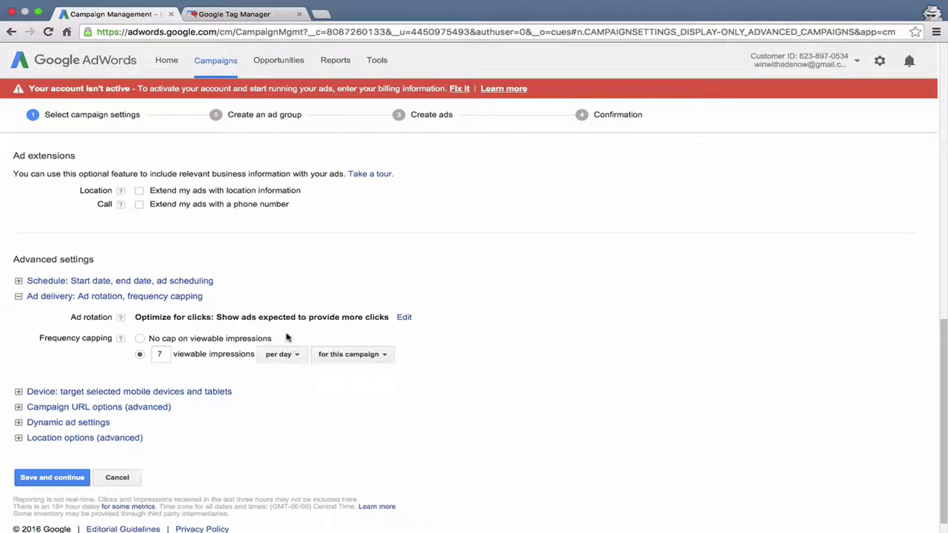
{"action": "left_click", "coordinate": [168, 355]}
{"action": "left_click", "coordinate": [254, 381]}
Examine the device targeting, campaign URL options and advanced location options among the campaign's advanced settings
{"action": "scroll", "coordinate": [254, 382], "scroll_direction": "down", "scroll_amount": 1}
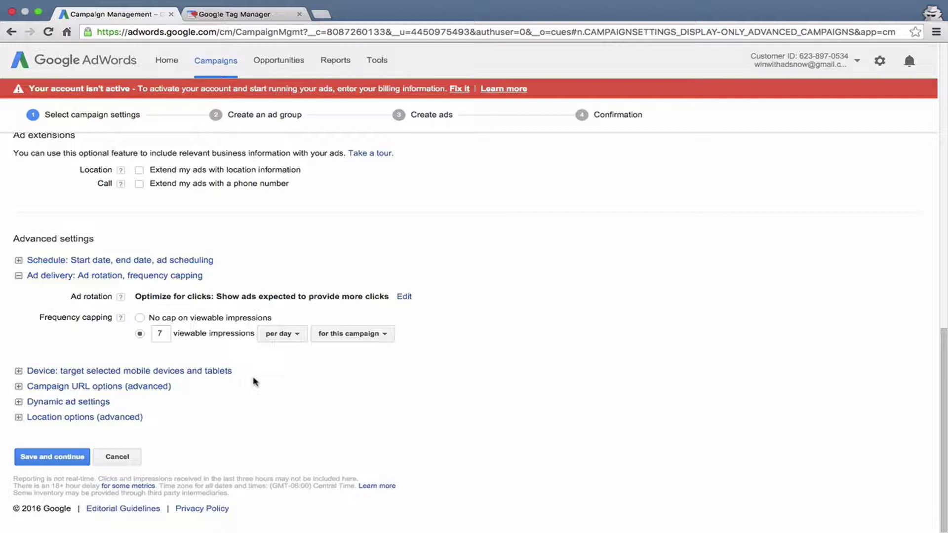
{"action": "left_click", "coordinate": [203, 371]}
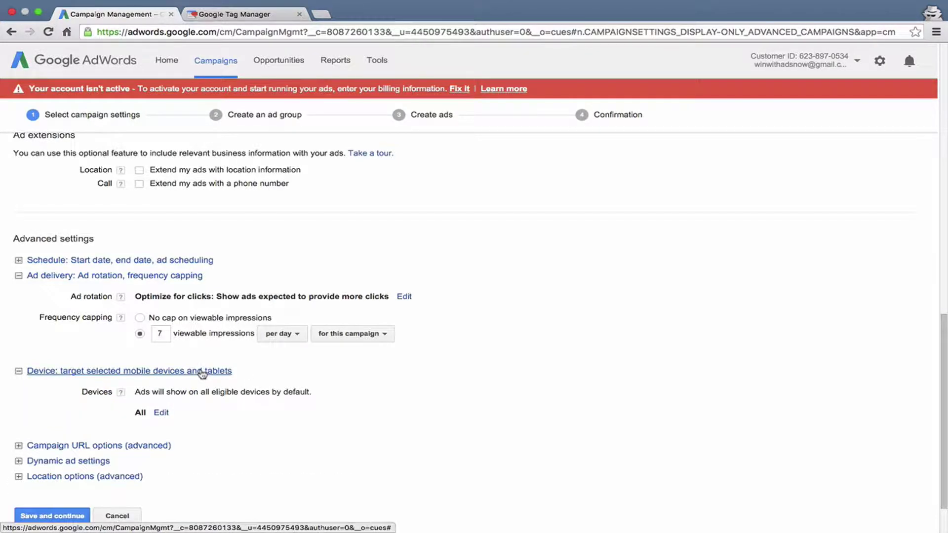
{"action": "scroll", "coordinate": [202, 375], "scroll_direction": "down", "scroll_amount": 1}
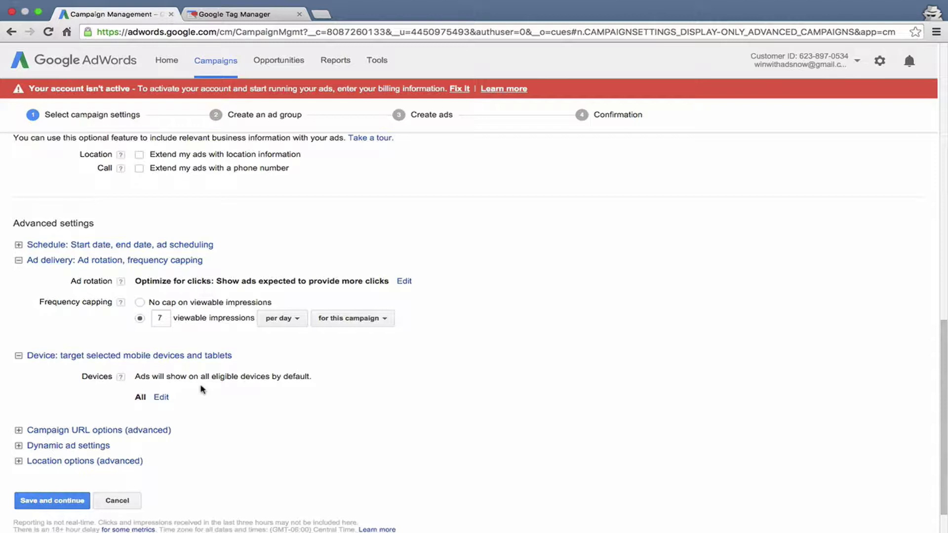
{"action": "scroll", "coordinate": [202, 389], "scroll_direction": "down", "scroll_amount": 2}
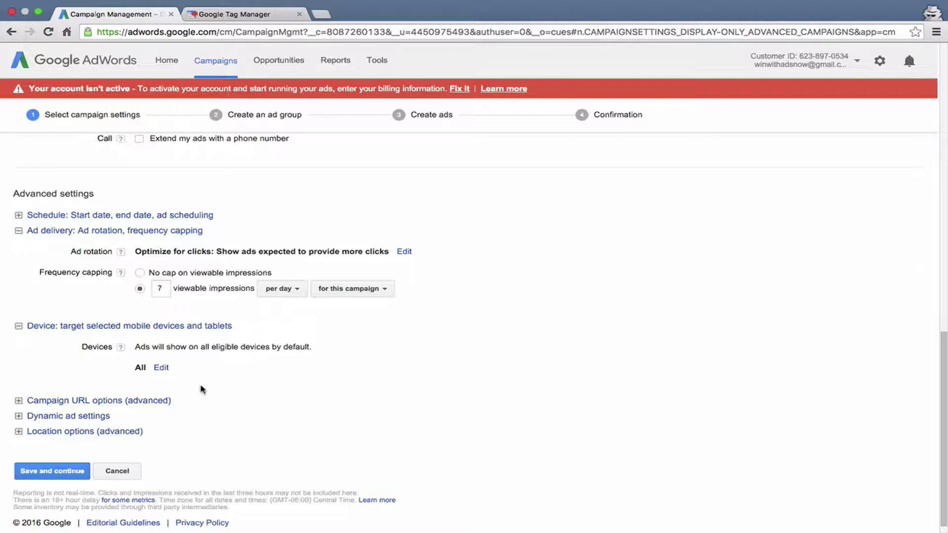
{"action": "left_click", "coordinate": [79, 401]}
{"action": "scroll", "coordinate": [80, 403], "scroll_direction": "down", "scroll_amount": 3}
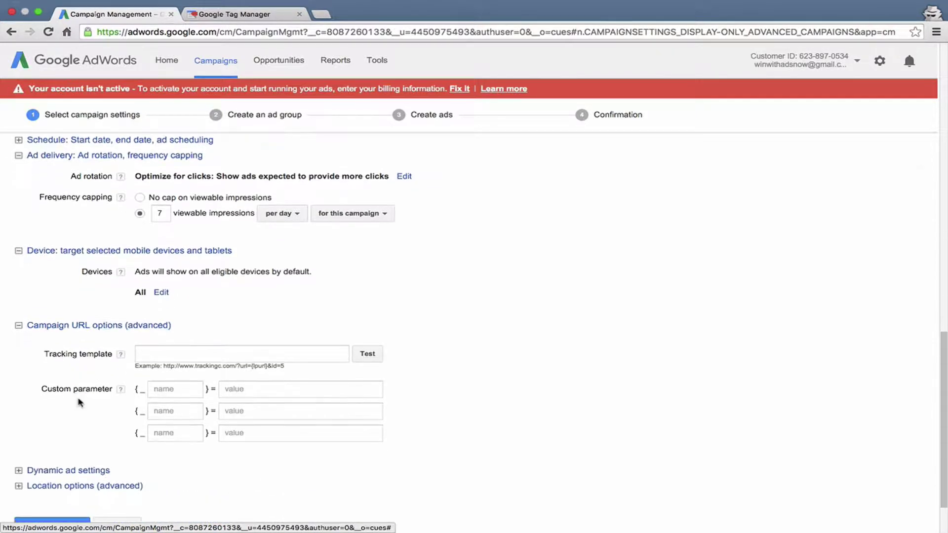
{"action": "left_click", "coordinate": [103, 325]}
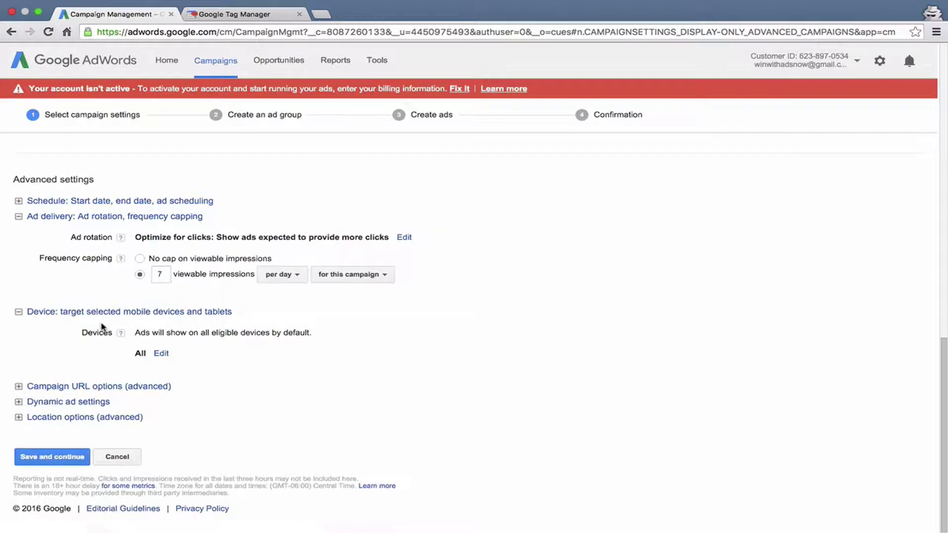
{"action": "left_click", "coordinate": [76, 418]}
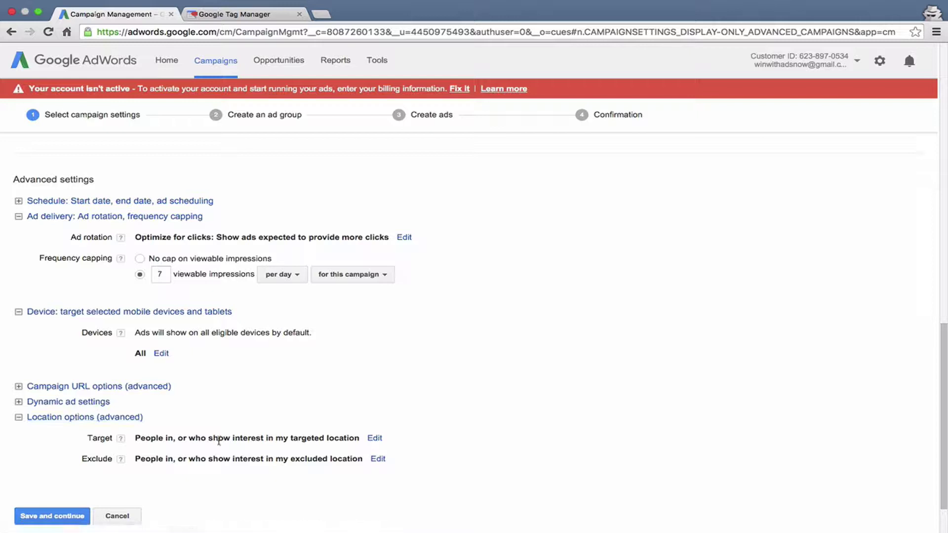
{"action": "left_click", "coordinate": [119, 418]}
Save the campaign settings and continue to creating an ad group
{"action": "scroll", "coordinate": [96, 437], "scroll_direction": "up", "scroll_amount": 4}
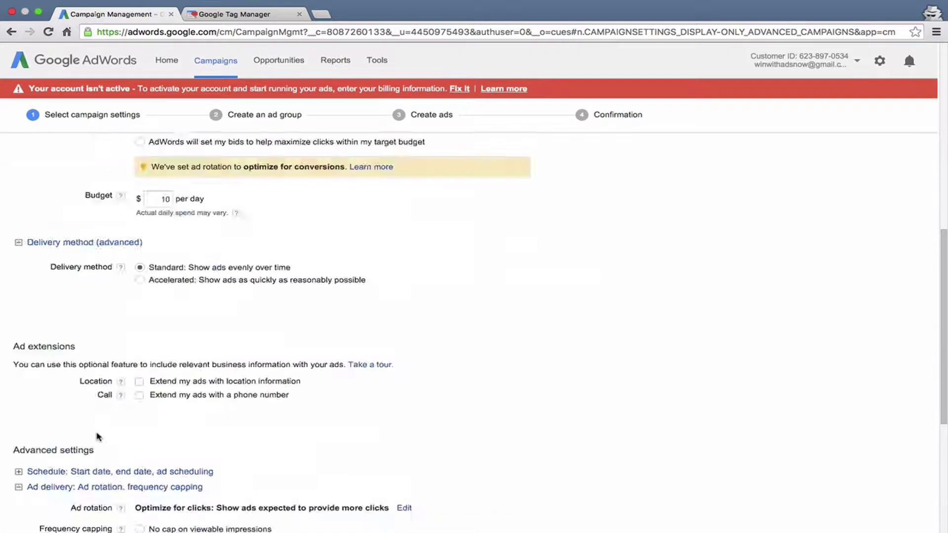
{"action": "scroll", "coordinate": [96, 439], "scroll_direction": "down", "scroll_amount": 5}
{"action": "left_click", "coordinate": [49, 456]}
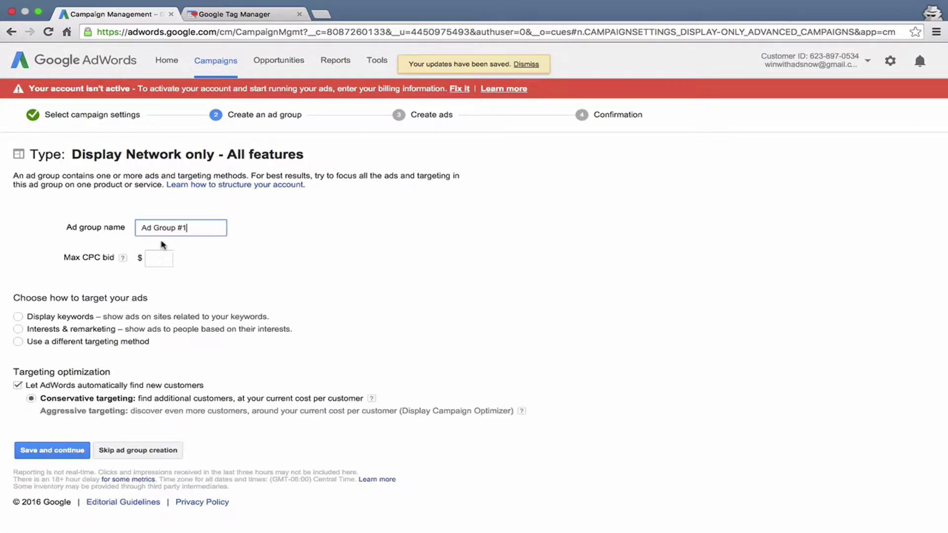
Name the ad group "Buy Umbrellas" and set its max CPC bid to $1
{"action": "left_click_drag", "start_coordinate": [202, 228], "coordinate": [144, 218]}
{"action": "type", "text": "Buy Umbrellas"}
{"action": "left_click", "coordinate": [150, 257]}
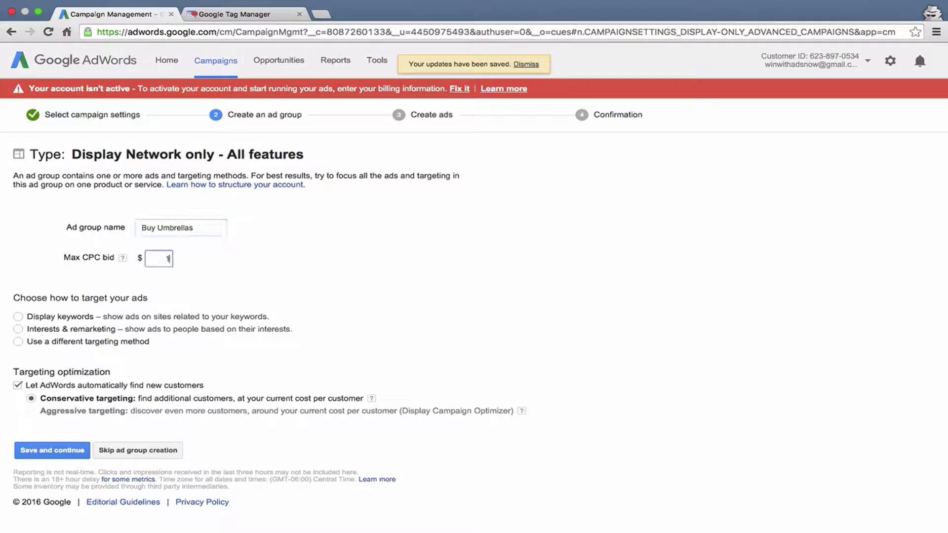
{"action": "left_click", "coordinate": [221, 260]}
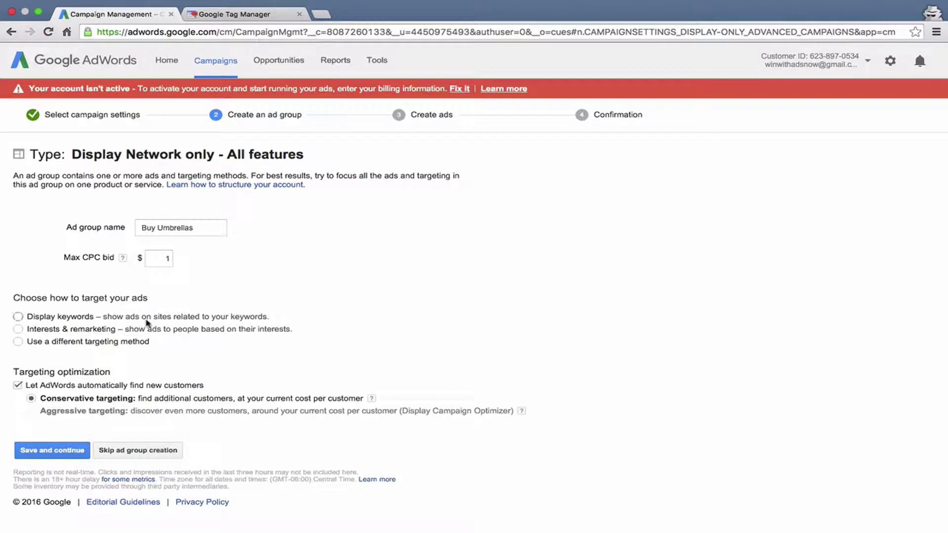
Target the ad group by display keywords and add the keywords "rain umbrellas" and "umbrellas"
{"action": "left_click", "coordinate": [67, 321]}
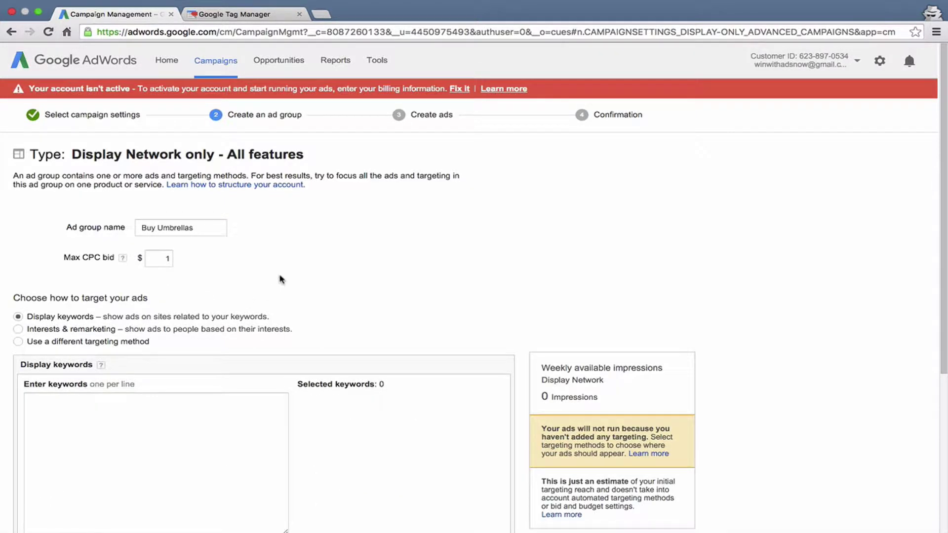
{"action": "scroll", "coordinate": [280, 279], "scroll_direction": "down", "scroll_amount": 4}
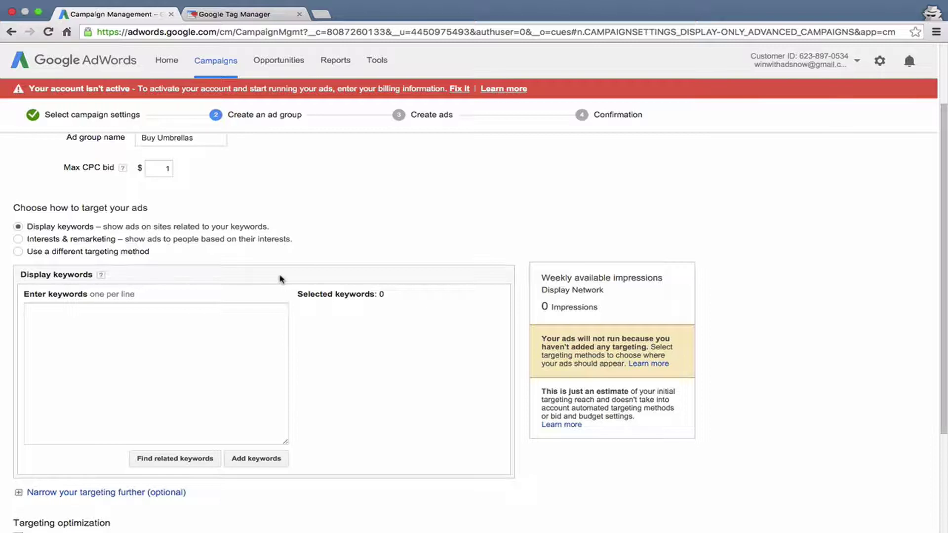
{"action": "left_click", "coordinate": [191, 326]}
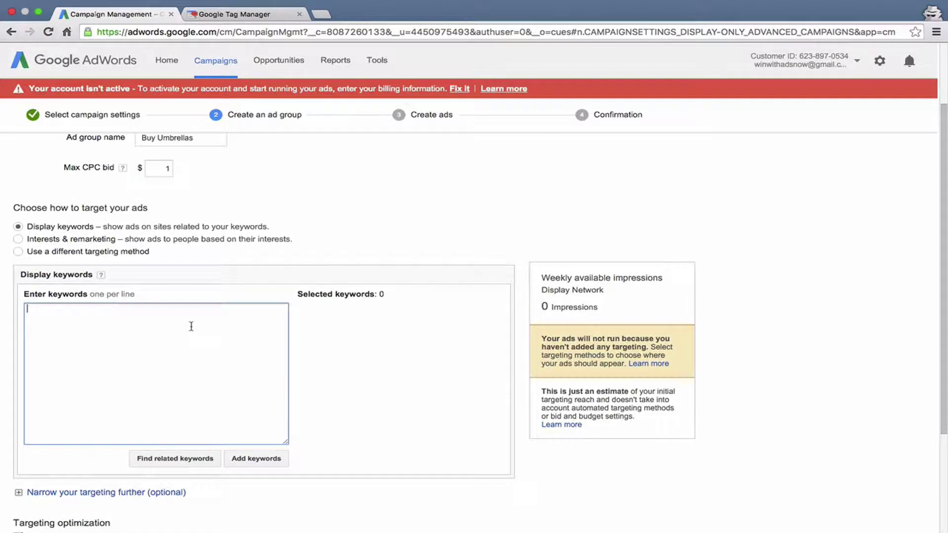
{"action": "type", "text": "rain umbrellas "}
{"action": "type", "text": "umbrellas"}
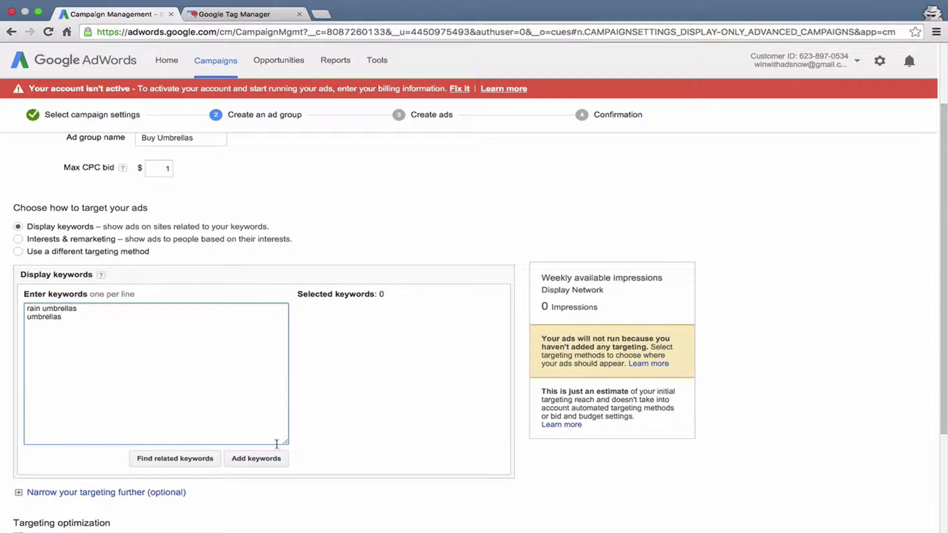
{"action": "left_click", "coordinate": [262, 458]}
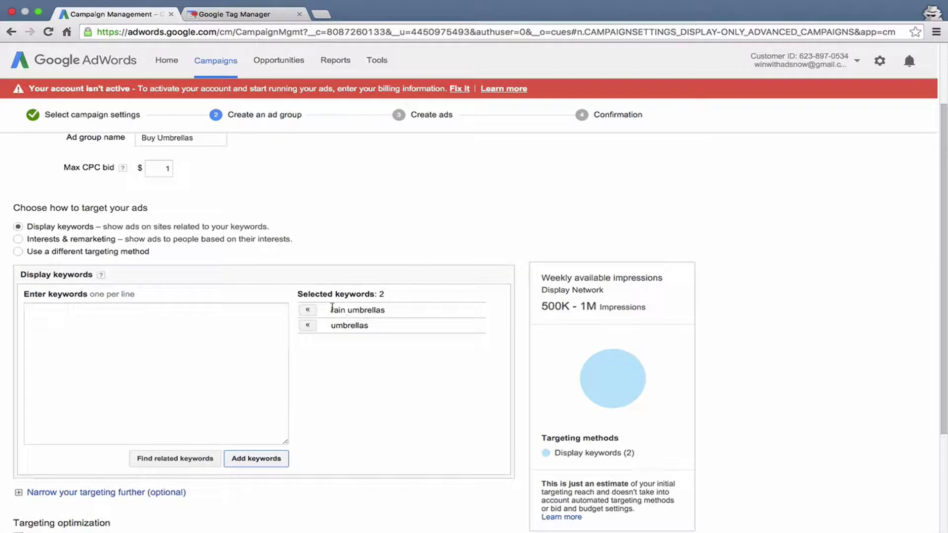
{"action": "left_click_drag", "start_coordinate": [329, 309], "coordinate": [385, 310]}
{"action": "left_click", "coordinate": [350, 339]}
Review the optional methods for narrowing the targeting, and stop AdWords from automatically finding new customers
{"action": "scroll", "coordinate": [345, 327], "scroll_direction": "down", "scroll_amount": 3}
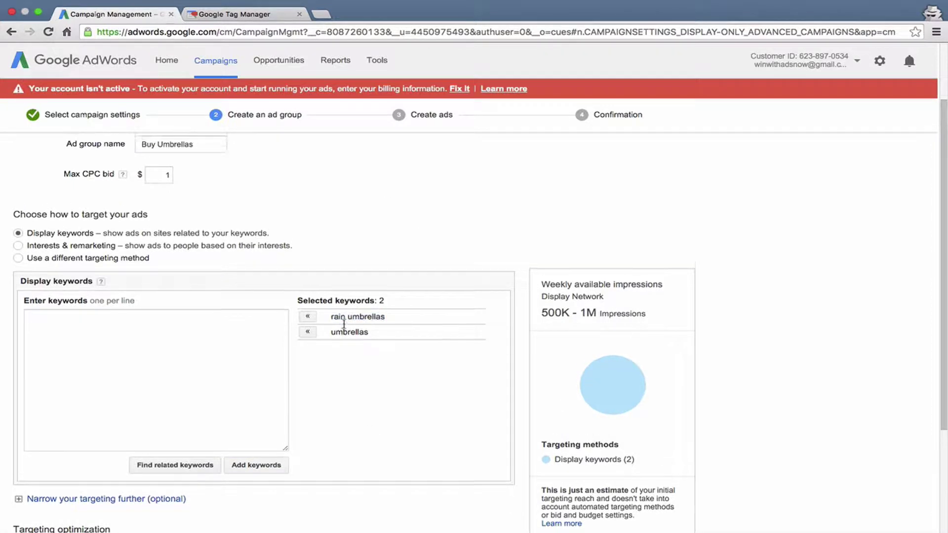
{"action": "scroll", "coordinate": [345, 328], "scroll_direction": "down", "scroll_amount": 2}
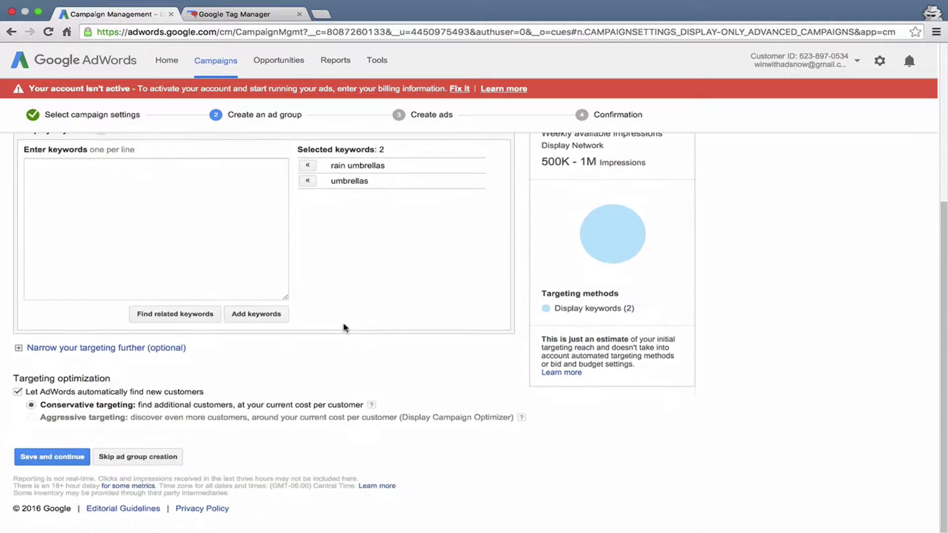
{"action": "left_click", "coordinate": [157, 350]}
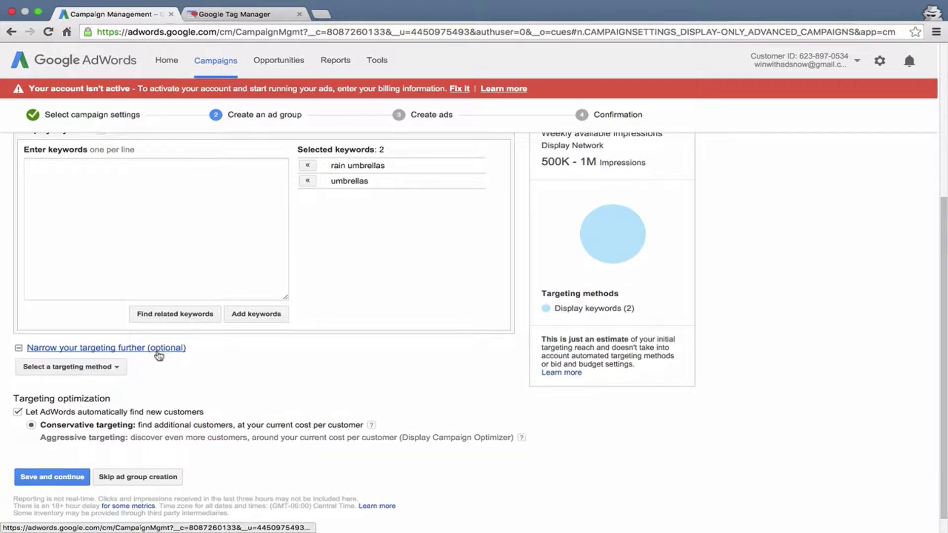
{"action": "left_click", "coordinate": [89, 372]}
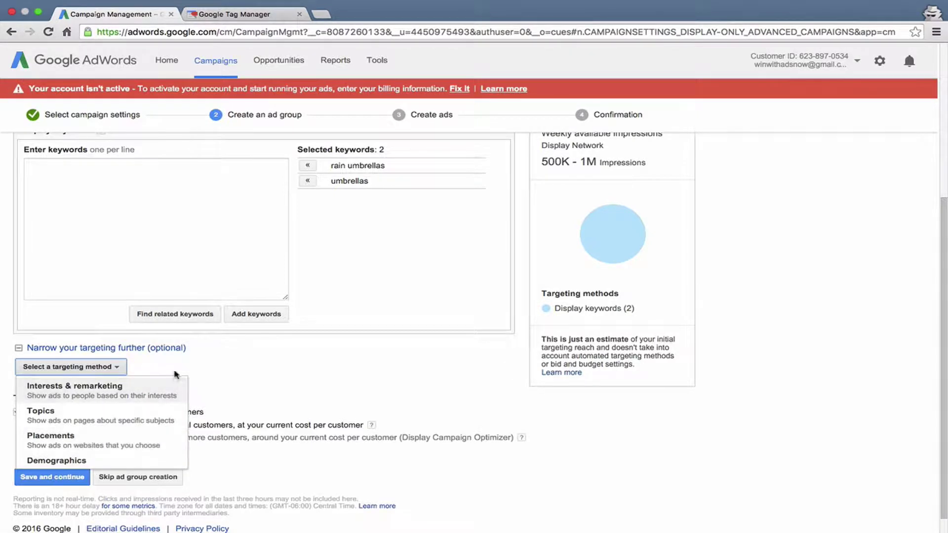
{"action": "left_click", "coordinate": [189, 371]}
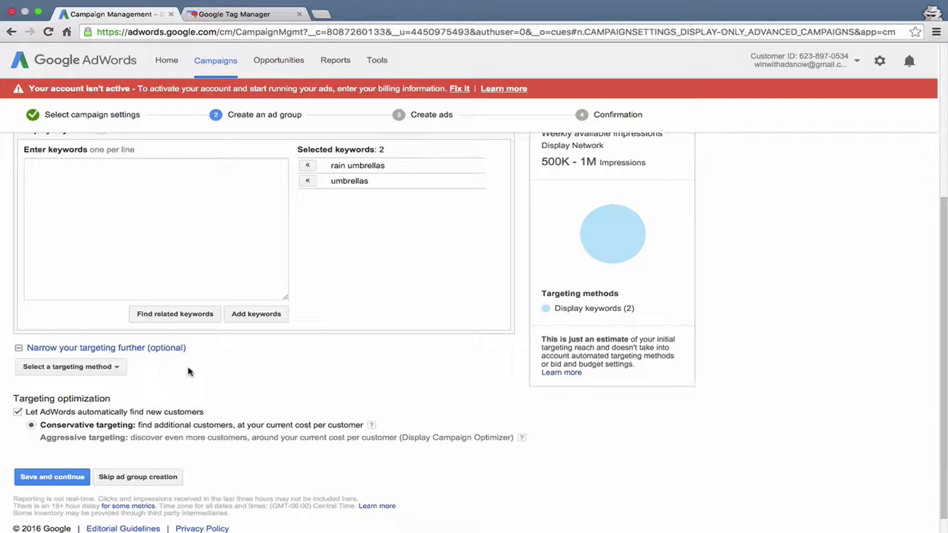
{"action": "scroll", "coordinate": [190, 372], "scroll_direction": "down", "scroll_amount": 1}
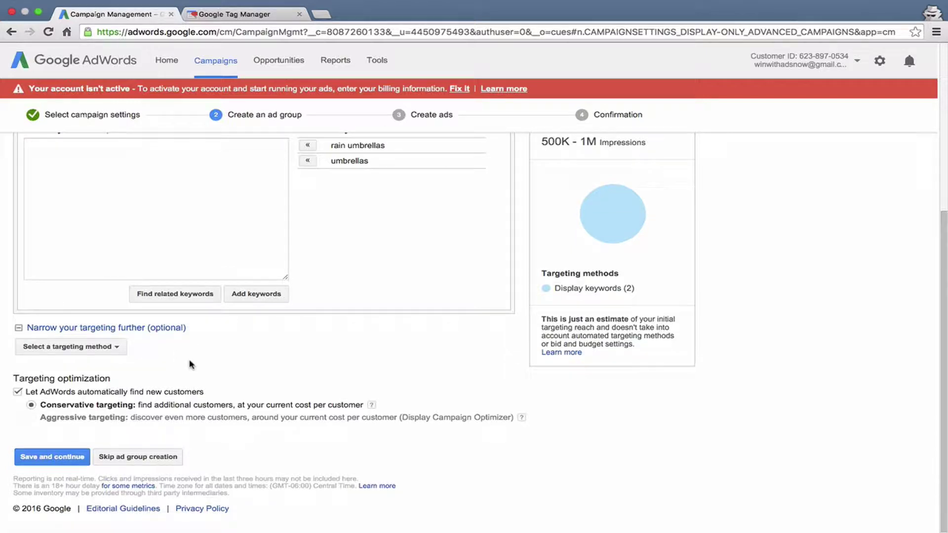
{"action": "left_click", "coordinate": [121, 395]}
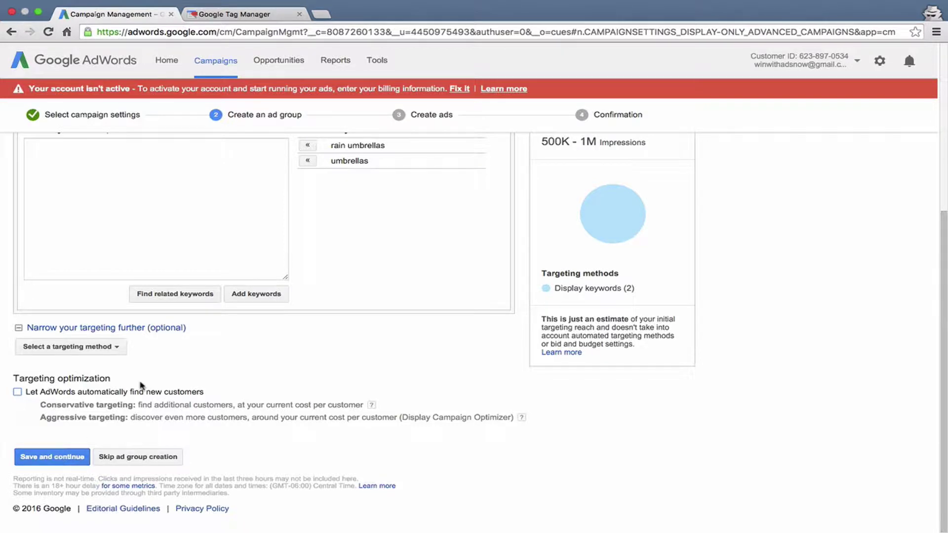
Switch the ad group's targeting to Interests & remarketing and choose the Affinity audiences category
{"action": "scroll", "coordinate": [140, 385], "scroll_direction": "up", "scroll_amount": 3}
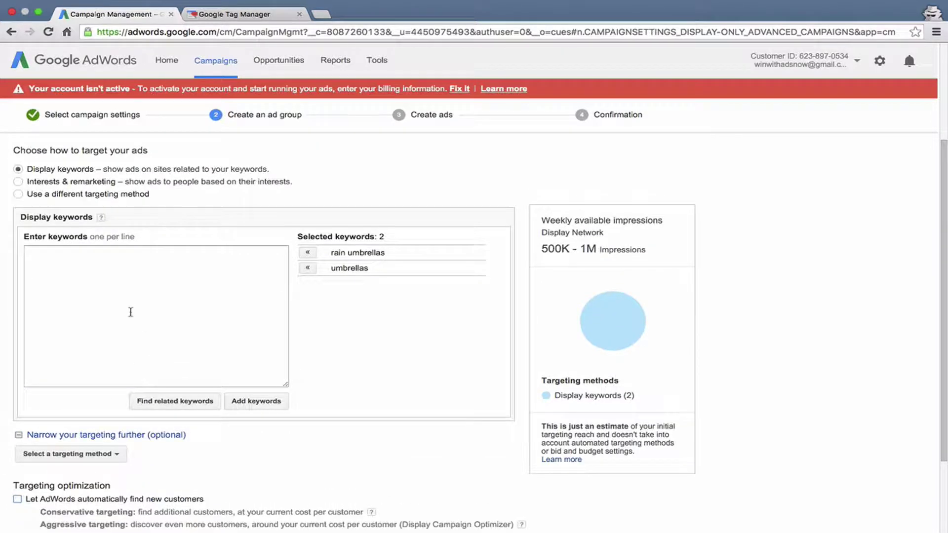
{"action": "left_click", "coordinate": [60, 182]}
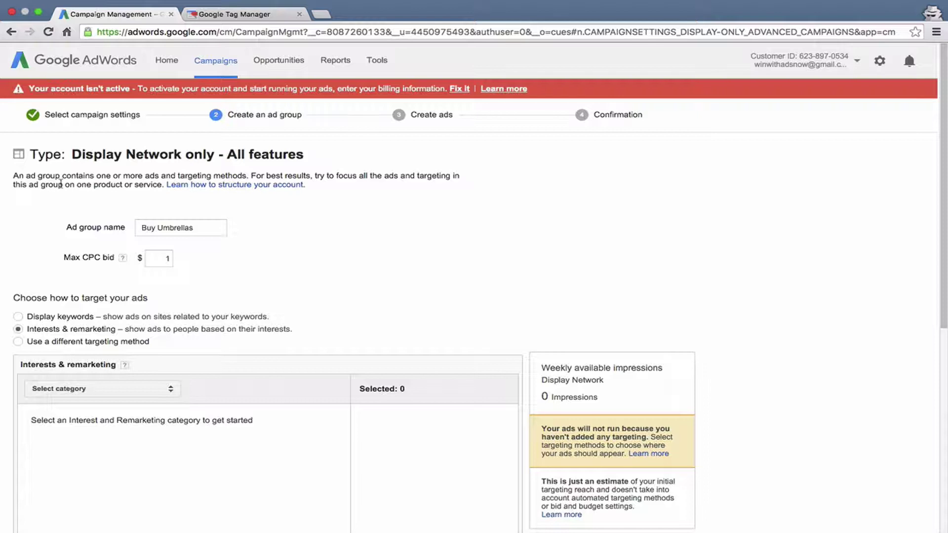
{"action": "scroll", "coordinate": [31, 342], "scroll_direction": "down", "scroll_amount": 2}
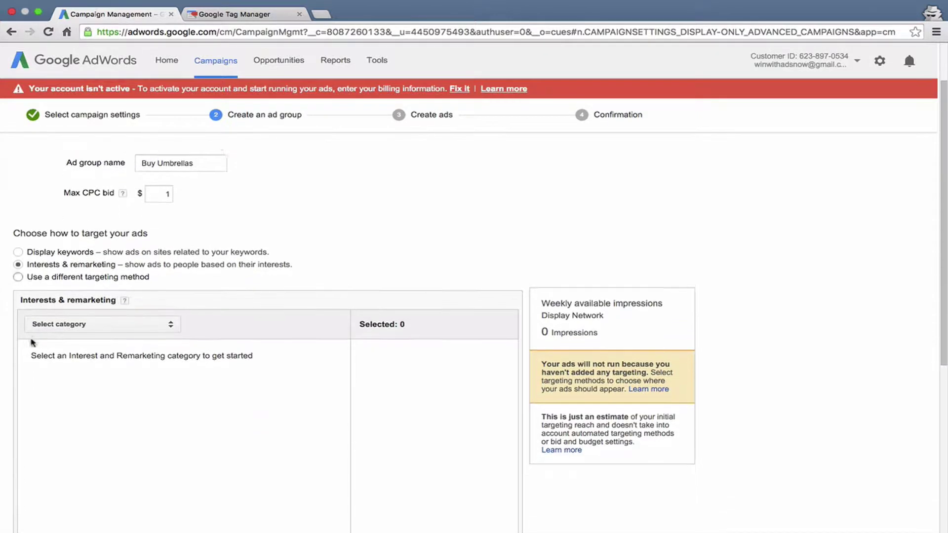
{"action": "left_click", "coordinate": [59, 320]}
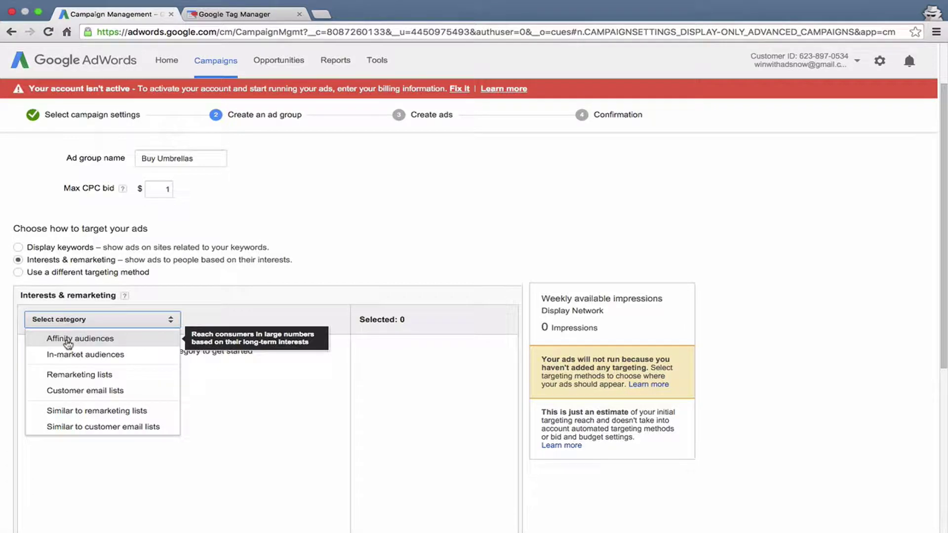
{"action": "left_click", "coordinate": [67, 340]}
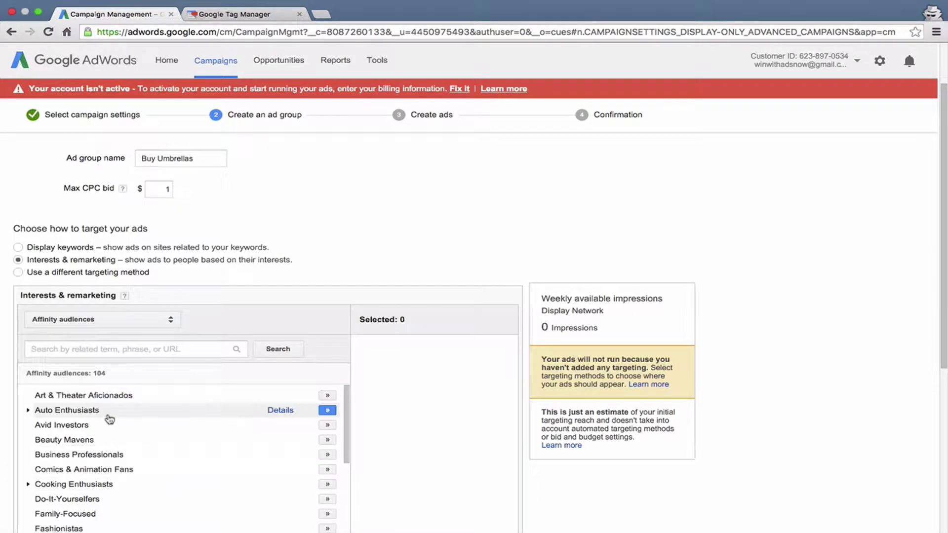
Look through the whole list of affinity audiences, including the subcategories under Shoppers
{"action": "scroll", "coordinate": [110, 419], "scroll_direction": "down", "scroll_amount": 3}
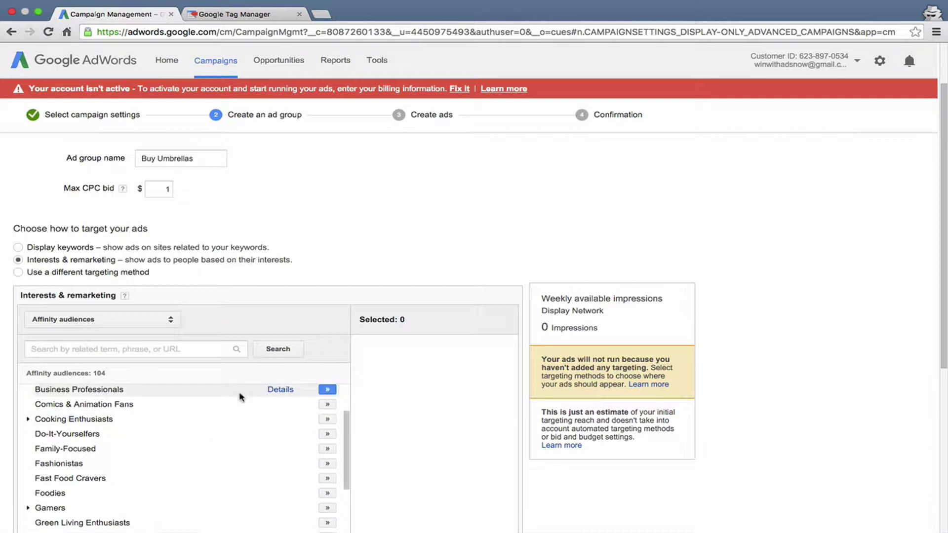
{"action": "scroll", "coordinate": [239, 404], "scroll_direction": "up", "scroll_amount": 2}
{"action": "scroll", "coordinate": [364, 380], "scroll_direction": "down", "scroll_amount": 3}
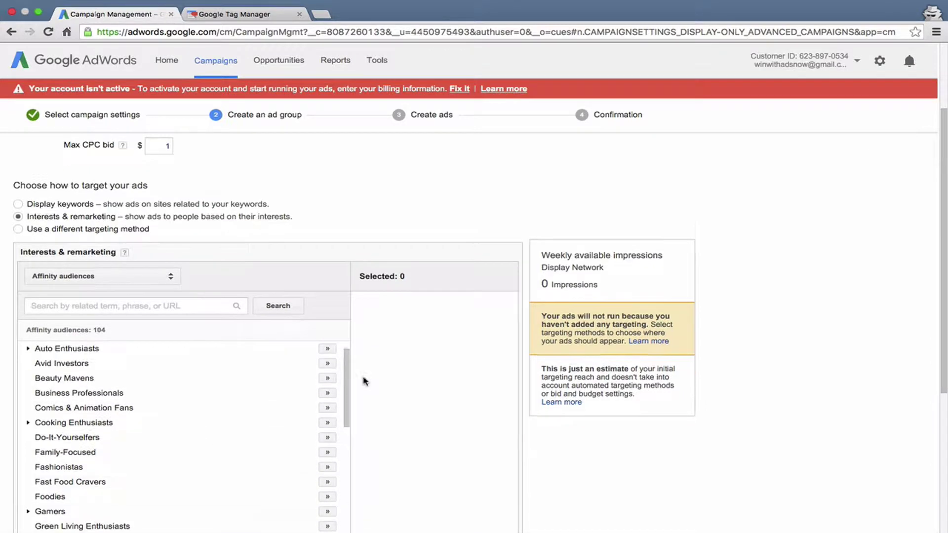
{"action": "scroll", "coordinate": [188, 433], "scroll_direction": "down", "scroll_amount": 5}
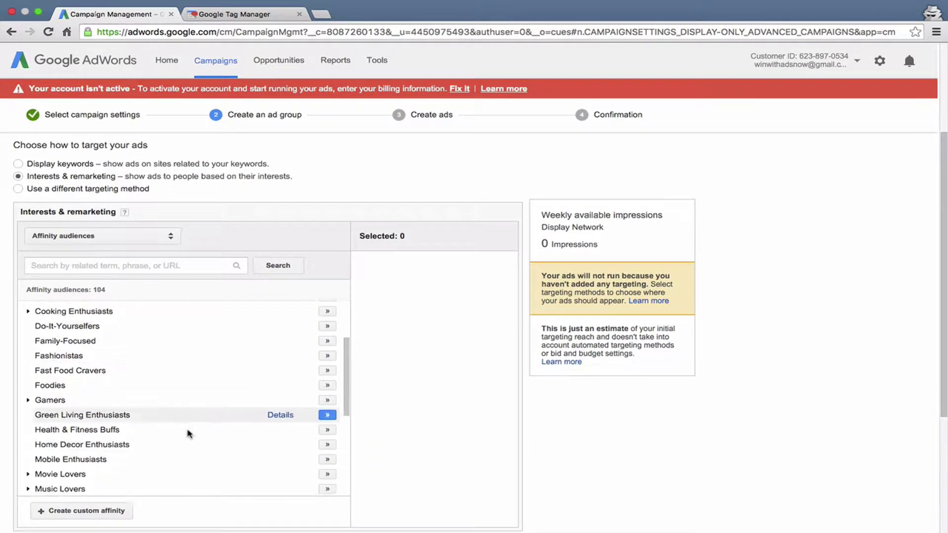
{"action": "scroll", "coordinate": [188, 434], "scroll_direction": "down", "scroll_amount": 3}
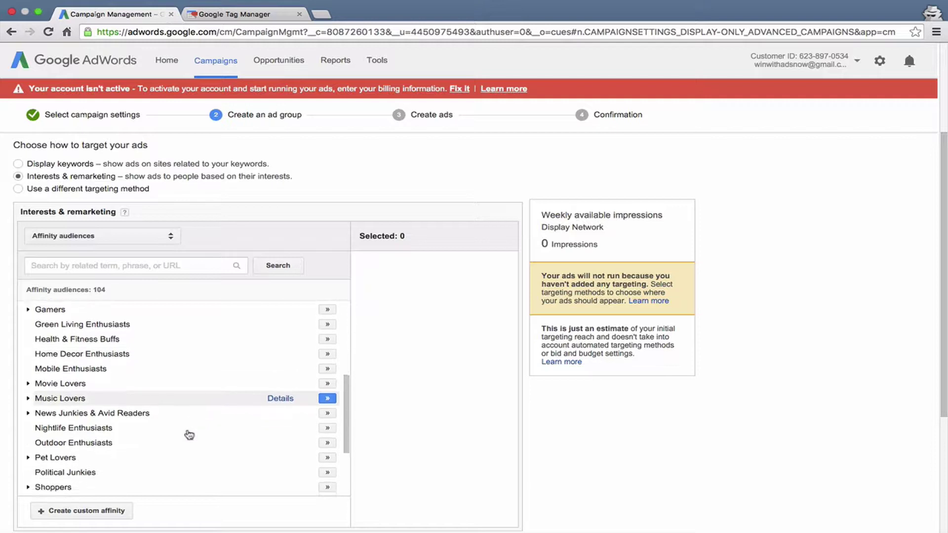
{"action": "scroll", "coordinate": [188, 431], "scroll_direction": "down", "scroll_amount": 2}
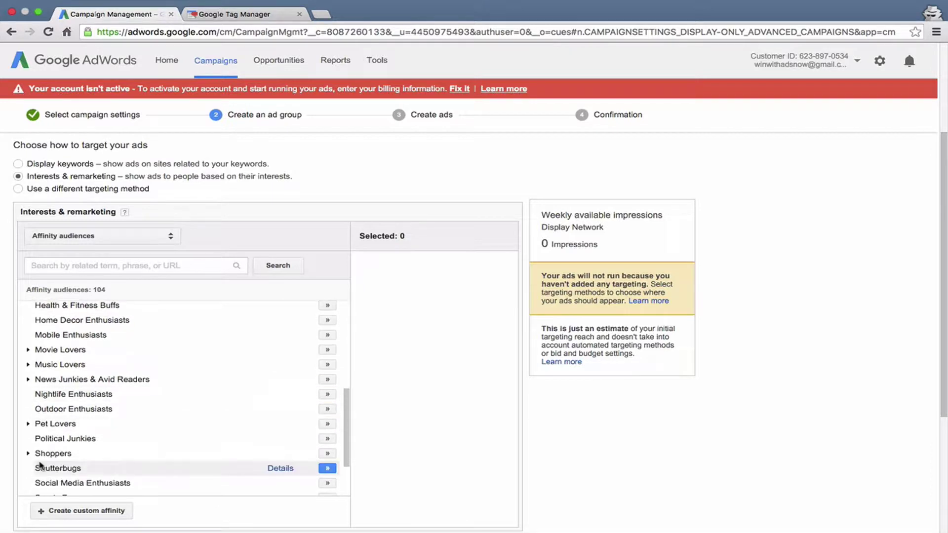
{"action": "left_click", "coordinate": [27, 453]}
{"action": "scroll", "coordinate": [103, 462], "scroll_direction": "down", "scroll_amount": 3}
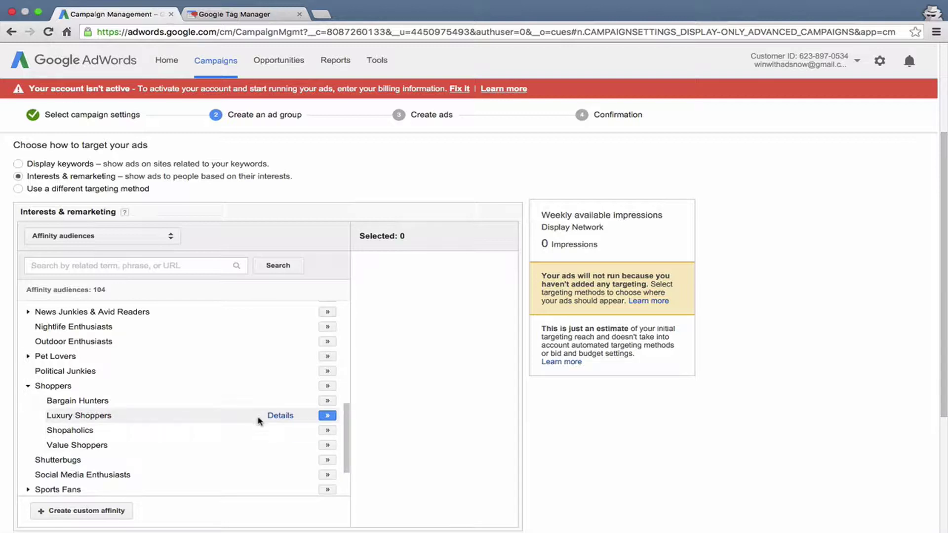
{"action": "scroll", "coordinate": [245, 412], "scroll_direction": "down", "scroll_amount": 3}
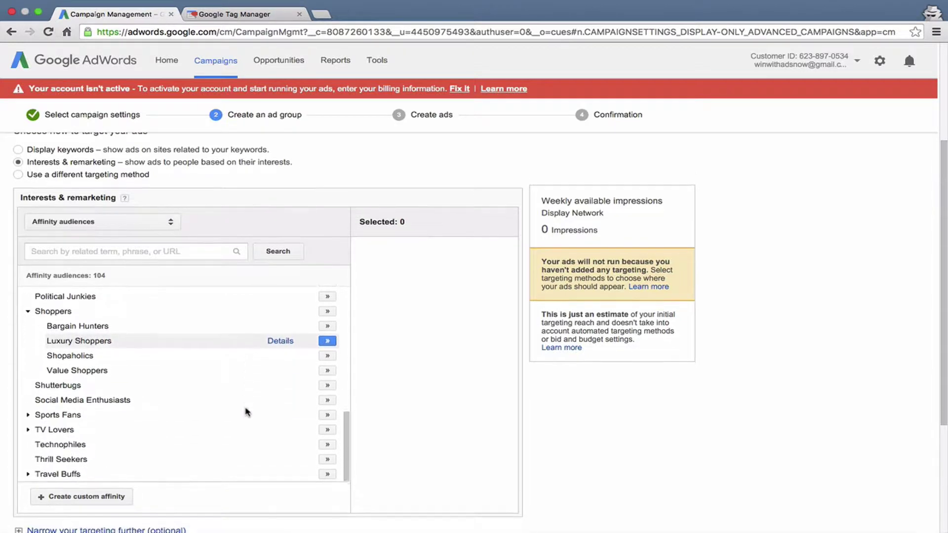
{"action": "scroll", "coordinate": [238, 367], "scroll_direction": "up", "scroll_amount": 10}
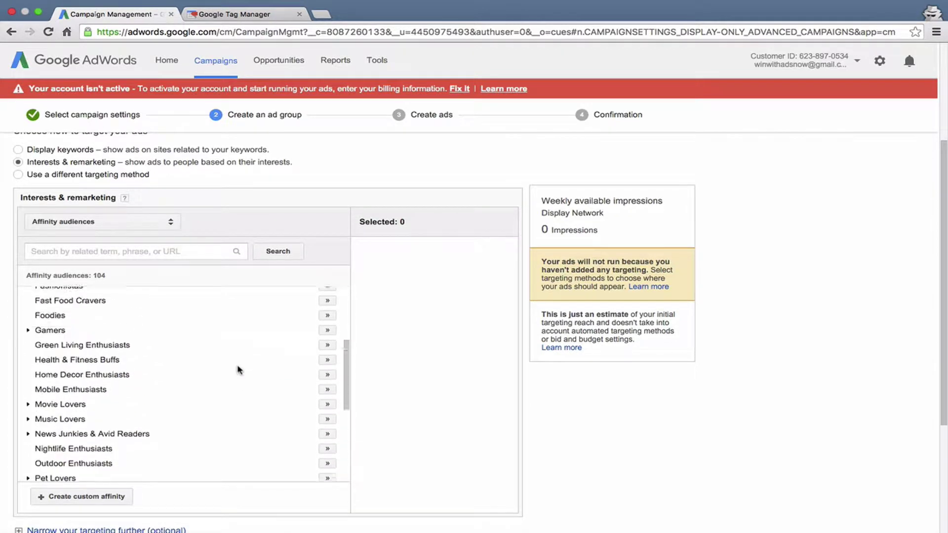
{"action": "scroll", "coordinate": [238, 369], "scroll_direction": "up", "scroll_amount": 3}
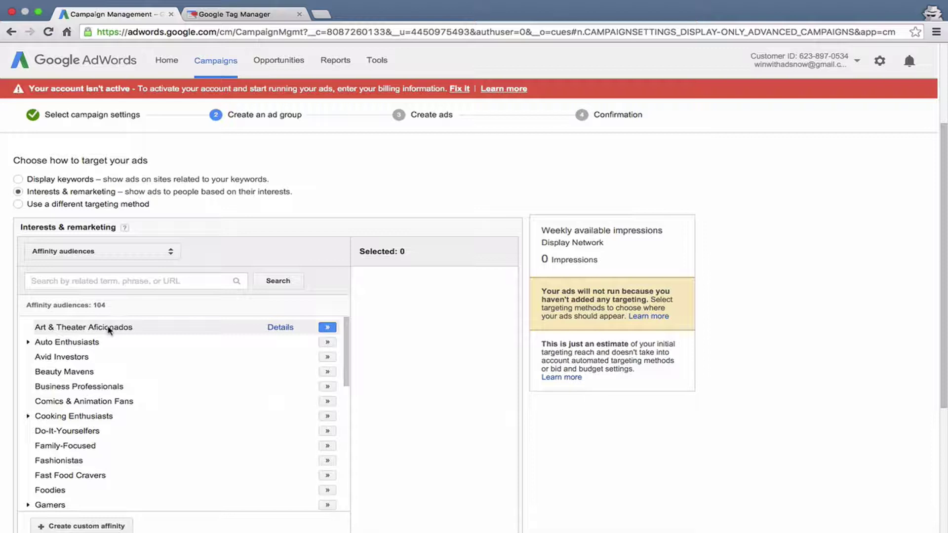
Switch the audience category to In-market audiences and look through its list of categories
{"action": "left_click", "coordinate": [91, 254]}
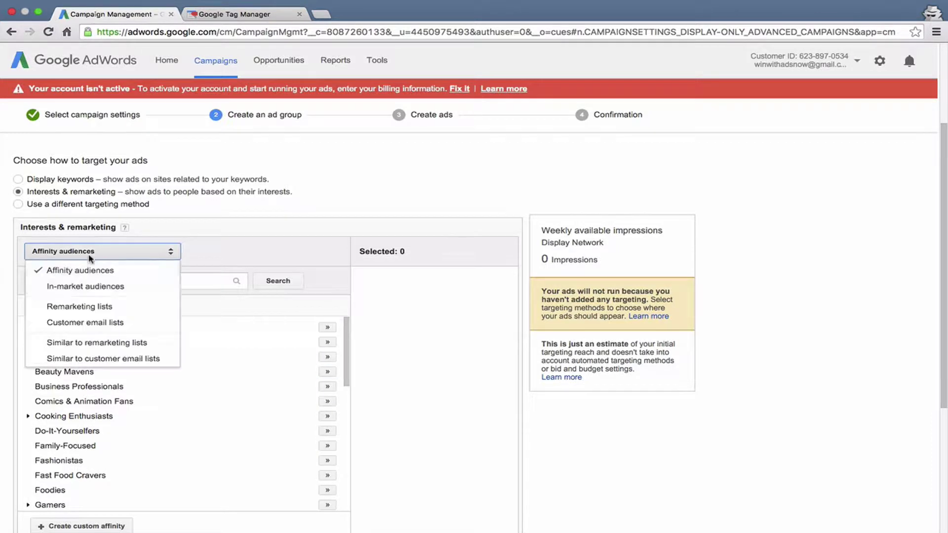
{"action": "left_click", "coordinate": [87, 286]}
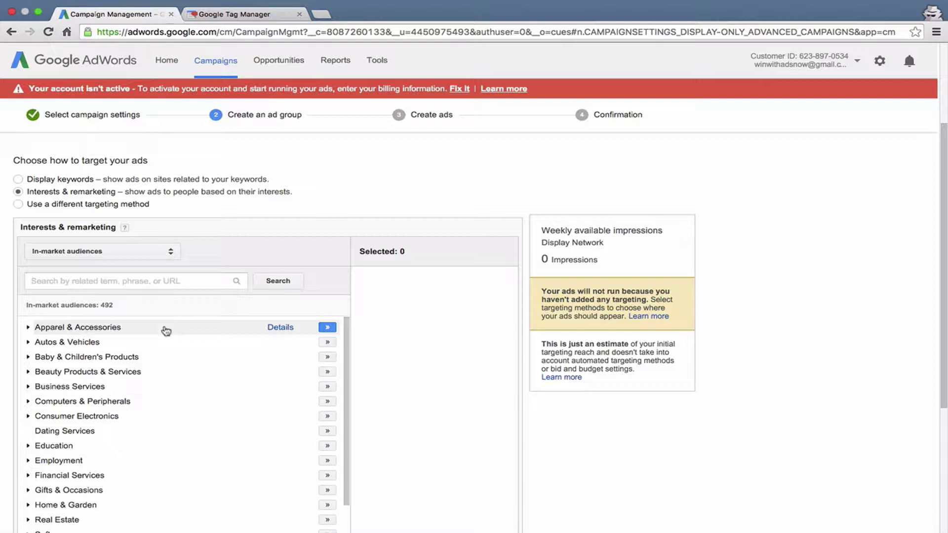
{"action": "scroll", "coordinate": [148, 413], "scroll_direction": "down", "scroll_amount": 4}
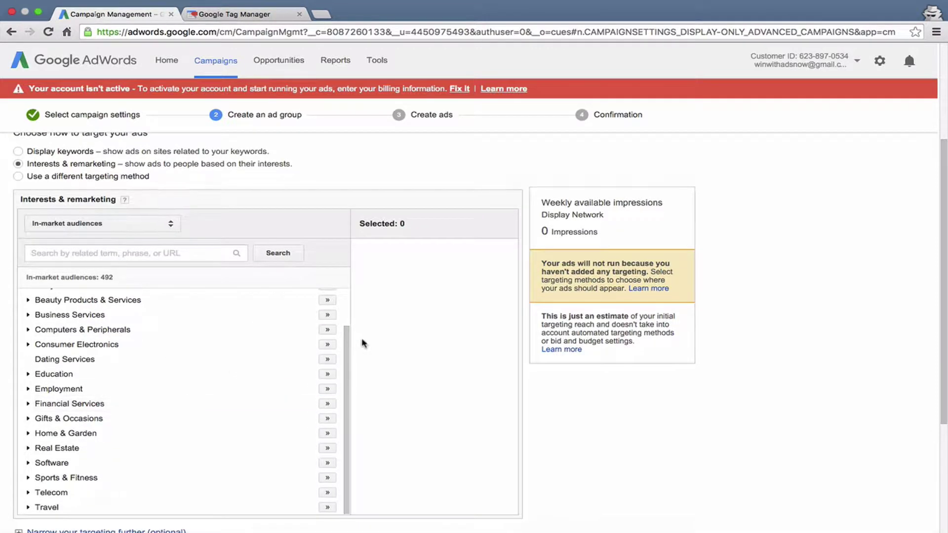
{"action": "scroll", "coordinate": [362, 343], "scroll_direction": "down", "scroll_amount": 2}
{"action": "scroll", "coordinate": [271, 349], "scroll_direction": "up", "scroll_amount": 4}
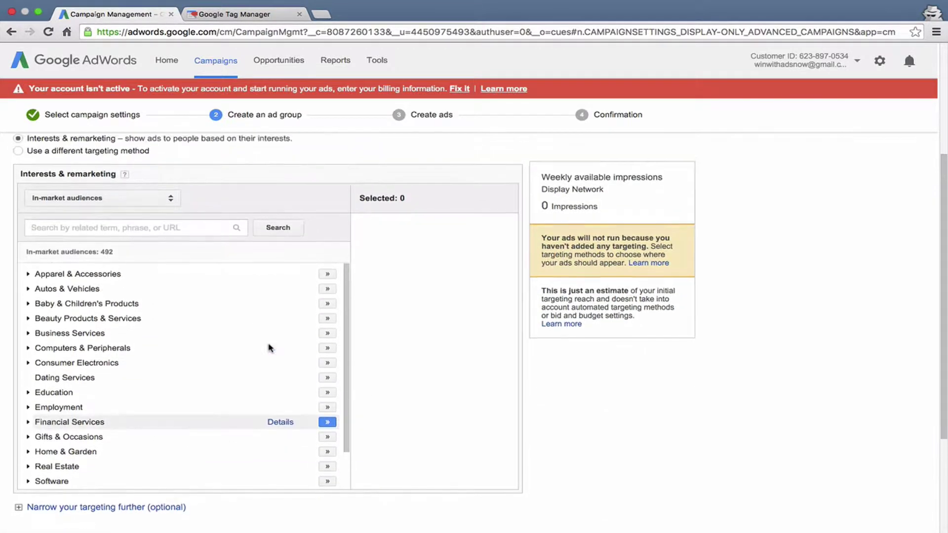
{"action": "scroll", "coordinate": [270, 348], "scroll_direction": "up", "scroll_amount": 1}
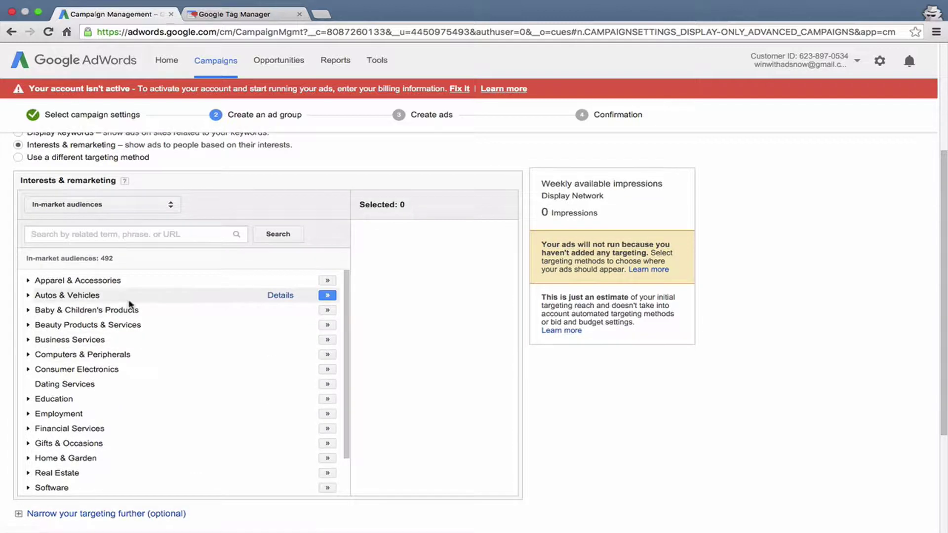
Browse Autos & Vehicles down to Motor Vehicles, try adding Motor Vehicles (New) as a target audience, and remove it again
{"action": "left_click", "coordinate": [28, 295]}
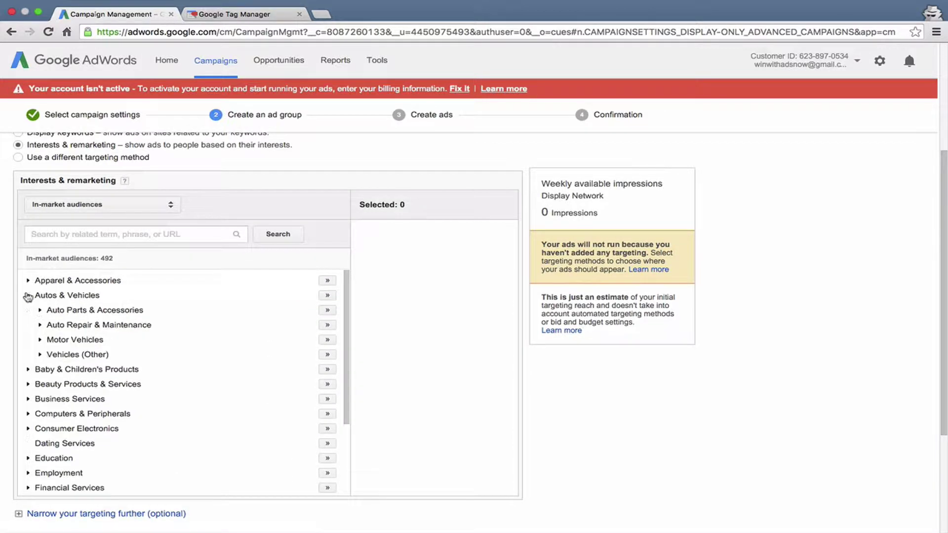
{"action": "left_click", "coordinate": [40, 310]}
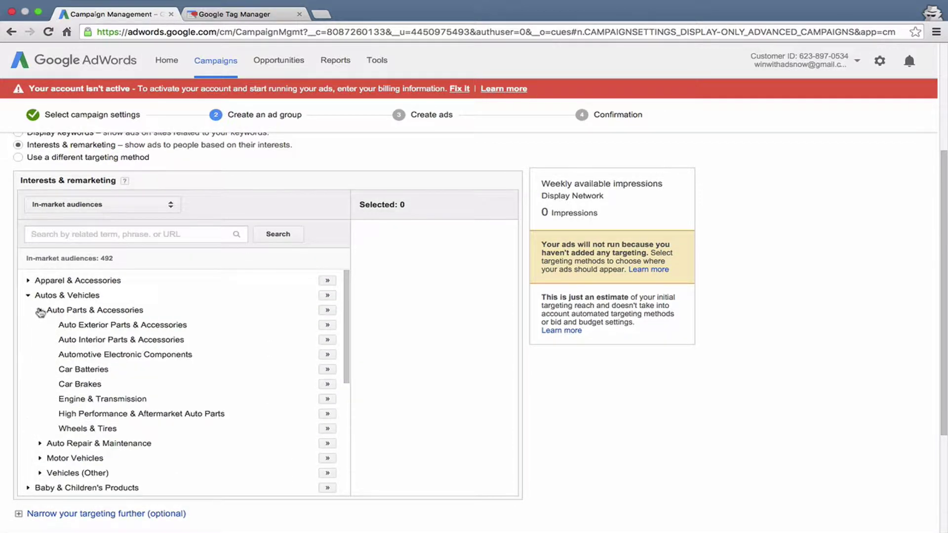
{"action": "left_click", "coordinate": [39, 310]}
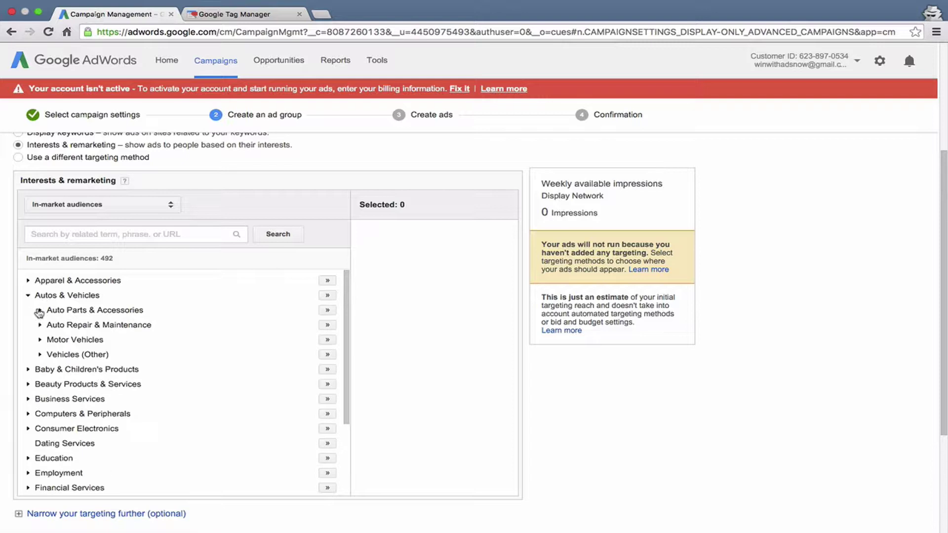
{"action": "left_click", "coordinate": [39, 339]}
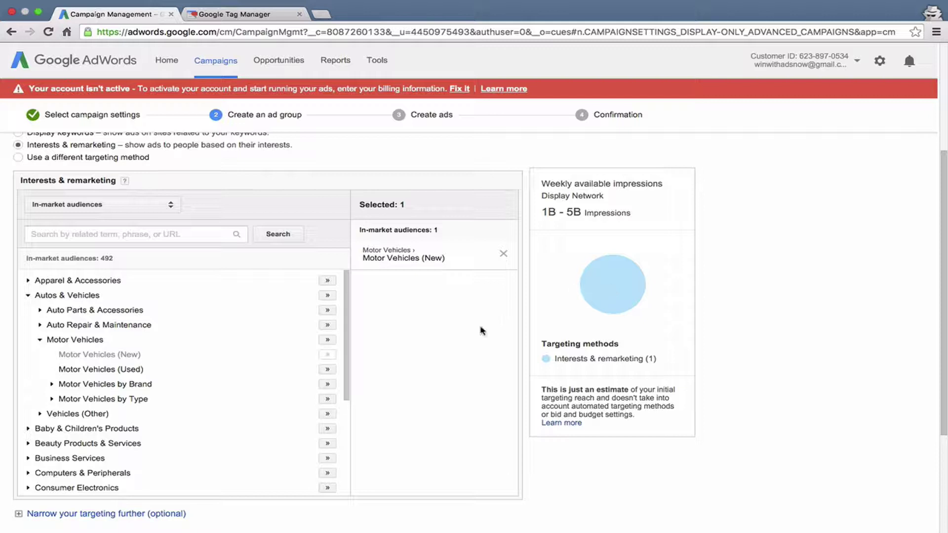
{"action": "left_click", "coordinate": [503, 254]}
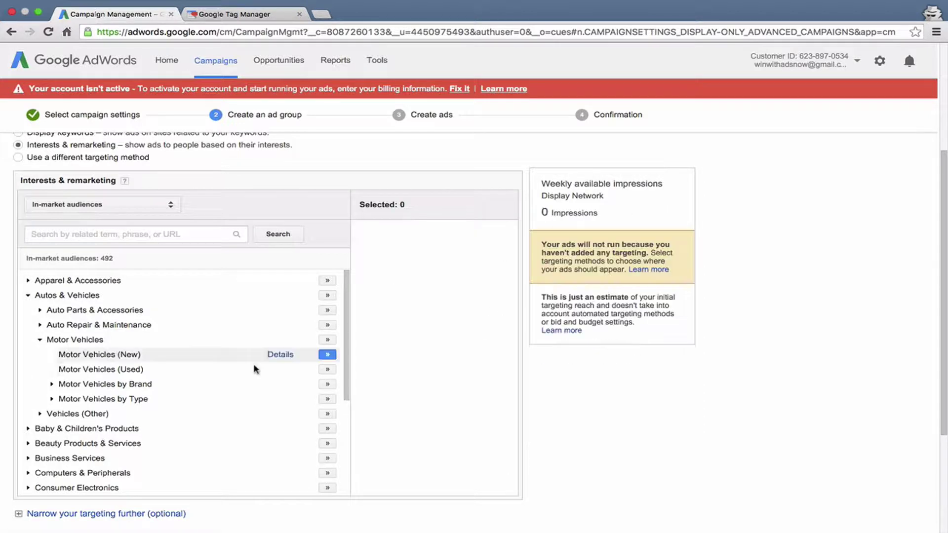
Show the Customer email lists category, and search Google for "customer match" in a new browser tab
{"action": "left_click", "coordinate": [93, 204]}
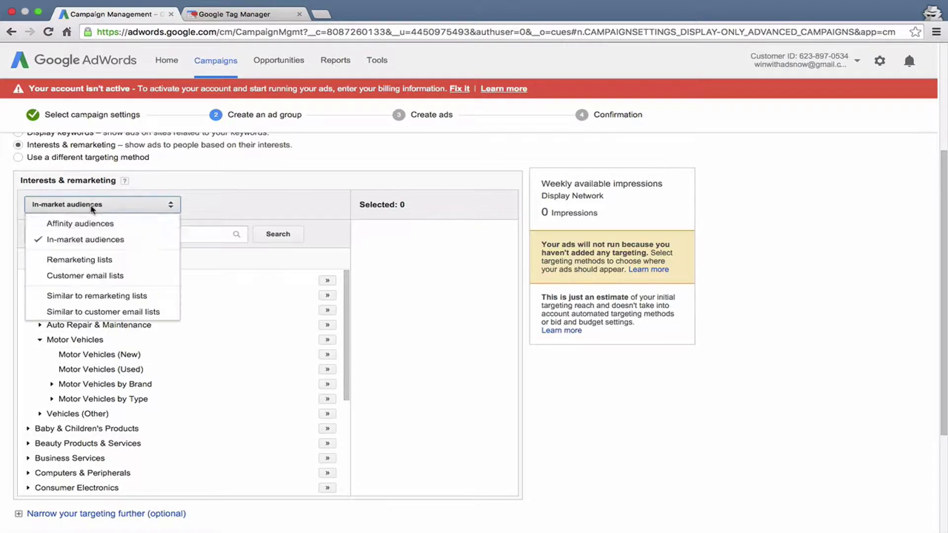
{"action": "left_click", "coordinate": [85, 276]}
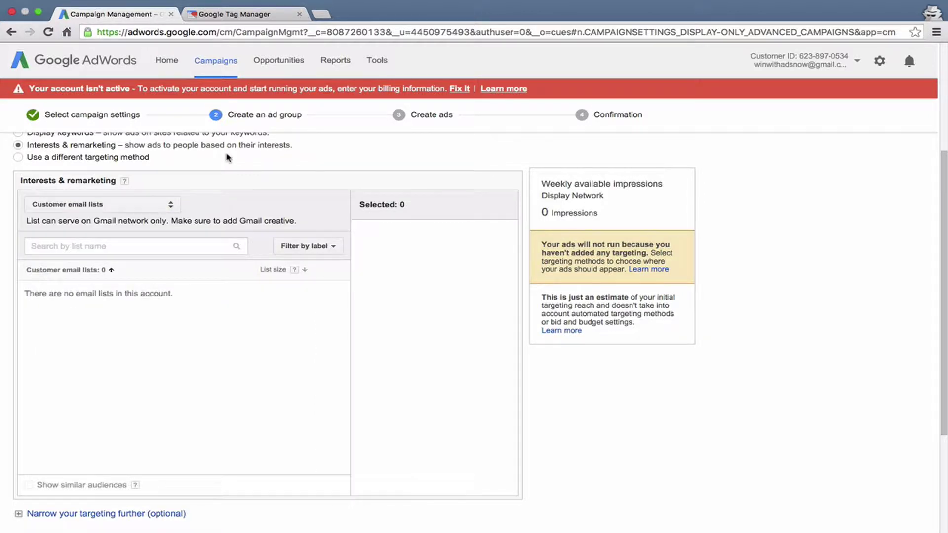
{"action": "key", "text": "super+t"}
{"action": "type", "text": "customer"}
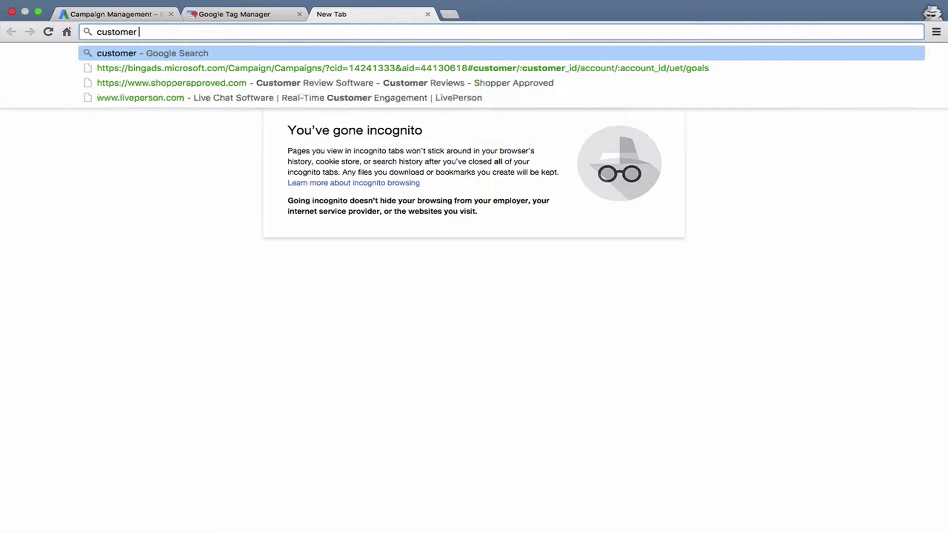
{"action": "type", "text": " match"}
{"action": "key", "text": "Return"}
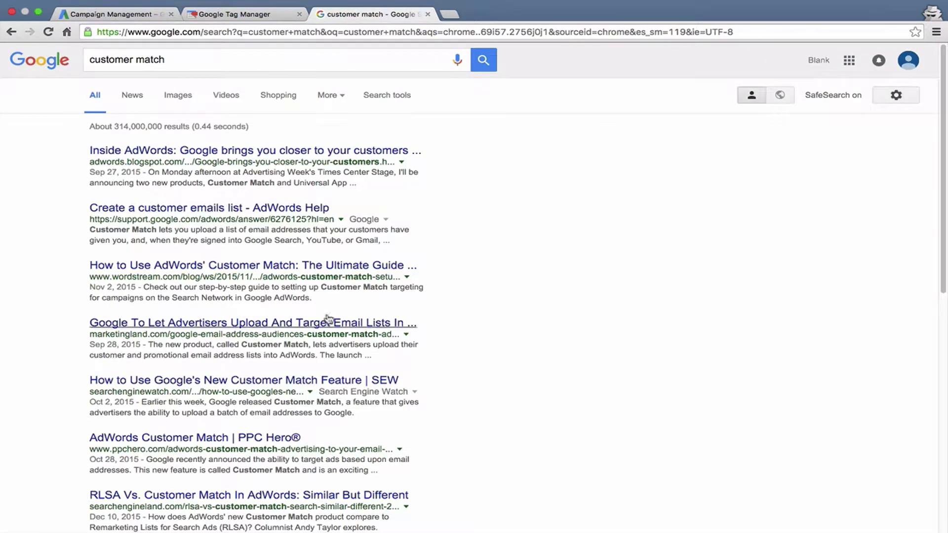
Return to the AdWords tab and review the Similar to remarketing lists and Similar to customer email lists categories
{"action": "left_click", "coordinate": [131, 19]}
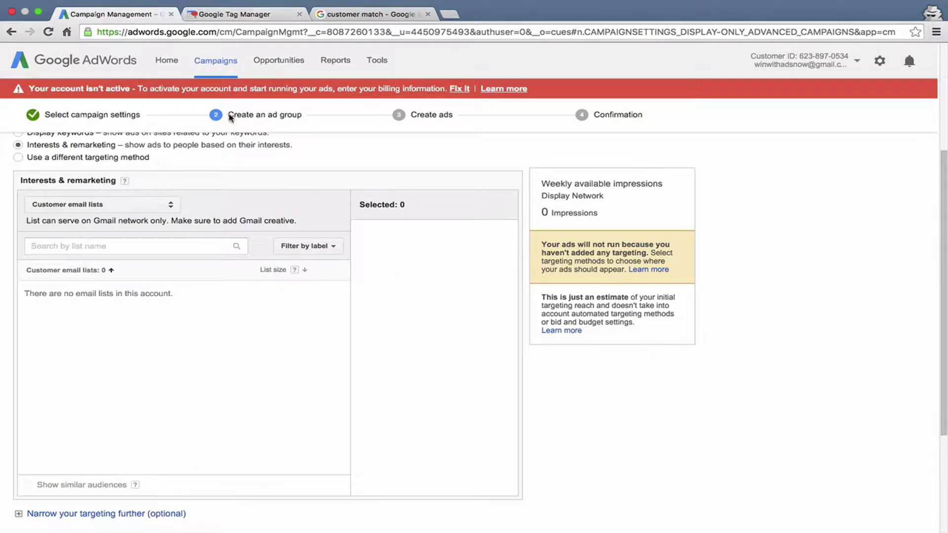
{"action": "left_click", "coordinate": [132, 205]}
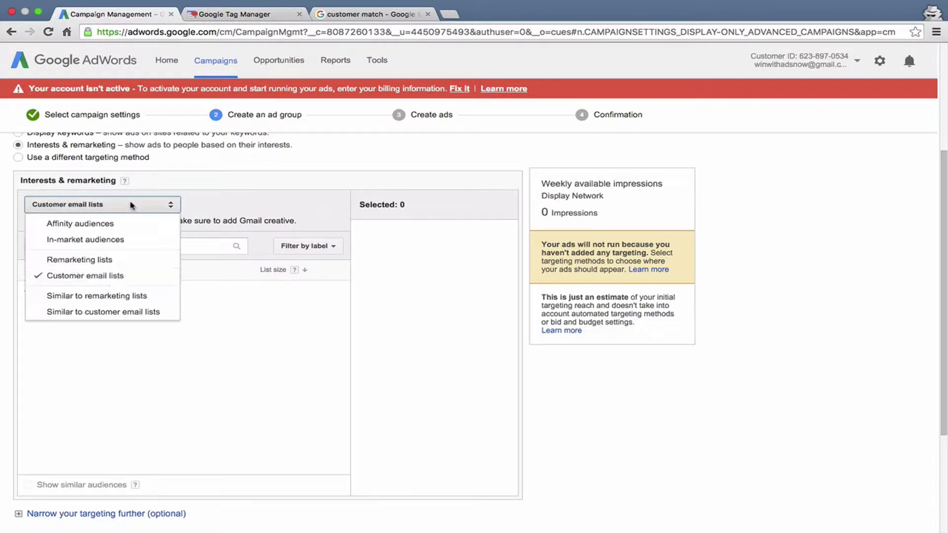
{"action": "left_click", "coordinate": [110, 298]}
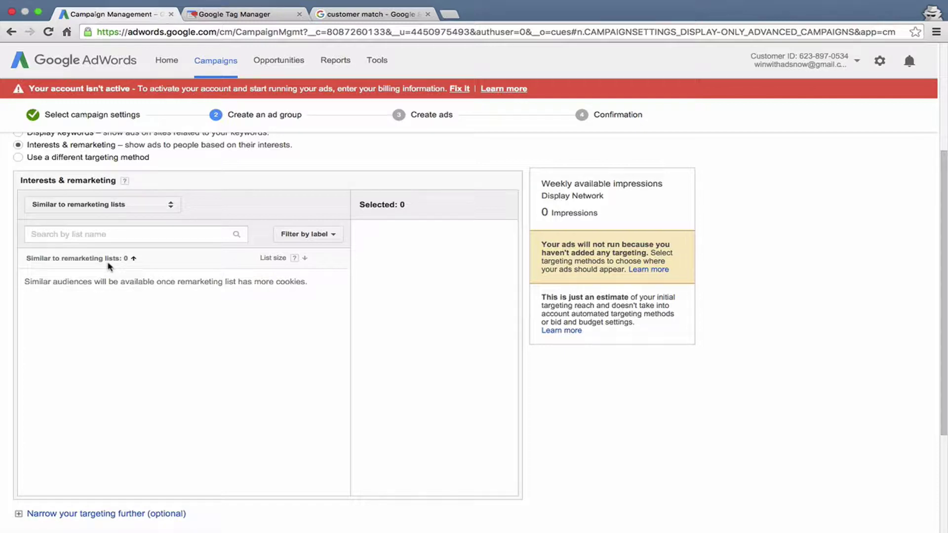
{"action": "left_click", "coordinate": [111, 206]}
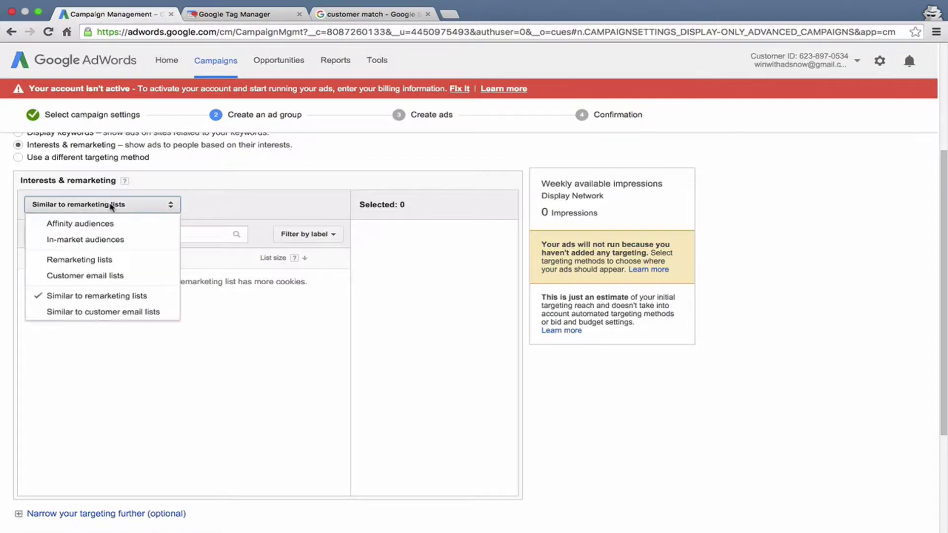
{"action": "left_click", "coordinate": [119, 316]}
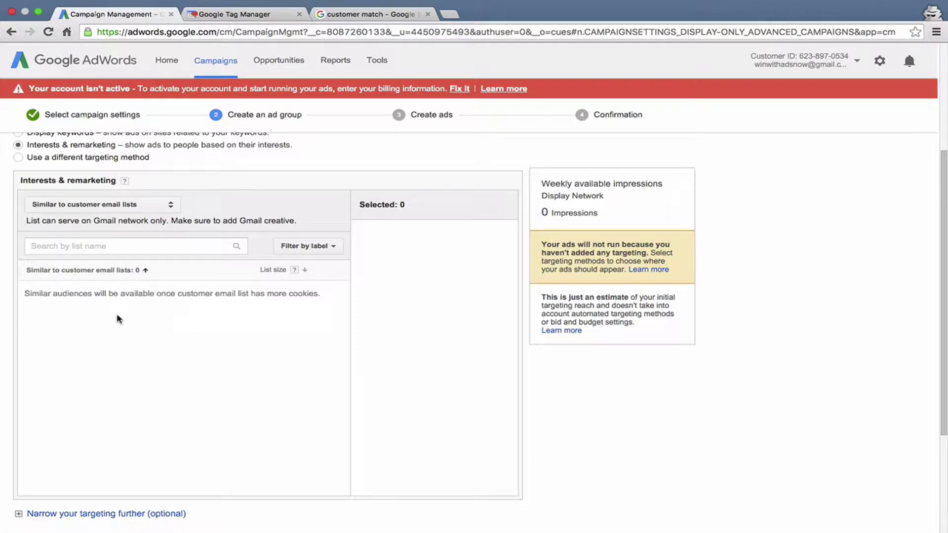
{"action": "scroll", "coordinate": [343, 295], "scroll_direction": "down", "scroll_amount": 5}
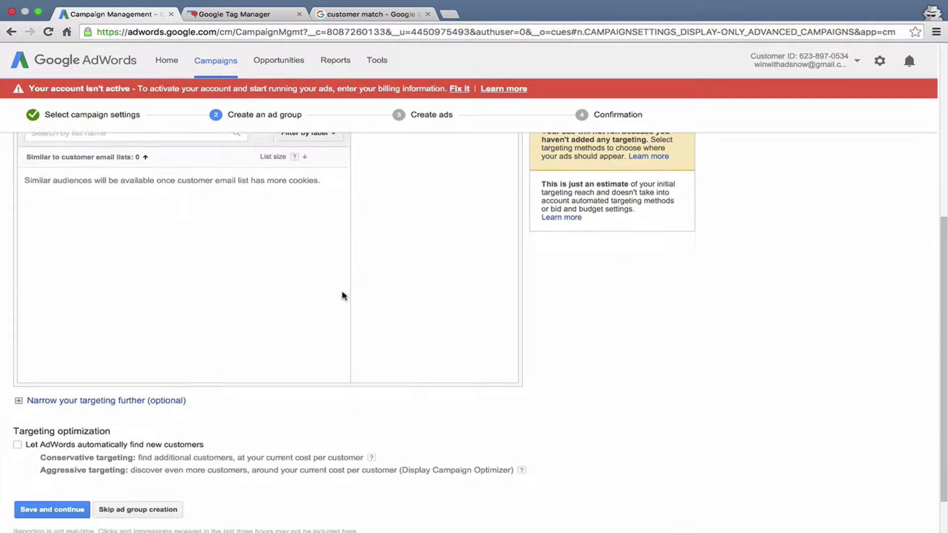
{"action": "scroll", "coordinate": [187, 295], "scroll_direction": "up", "scroll_amount": 6}
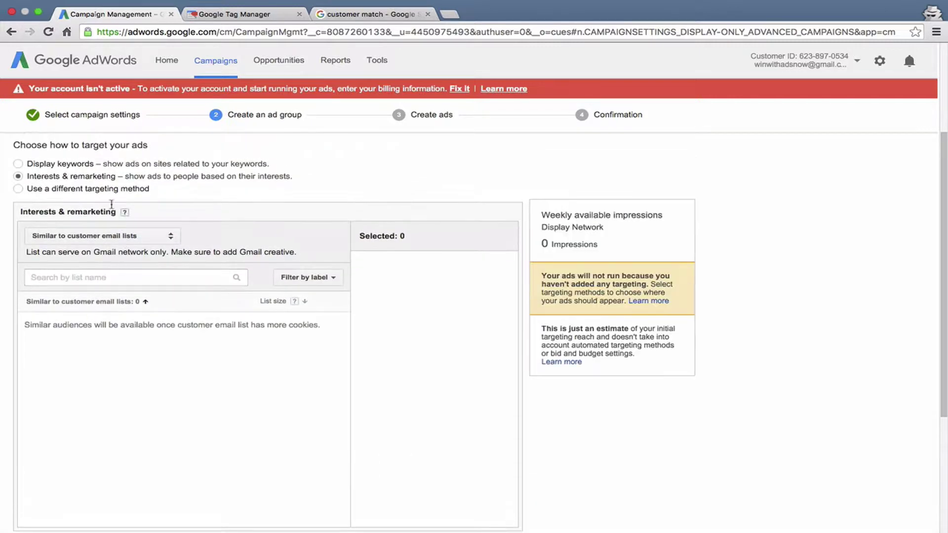
Switch to a different targeting method, choose Topics, and look through the topic list, expanding Books & Literature
{"action": "left_click", "coordinate": [64, 189]}
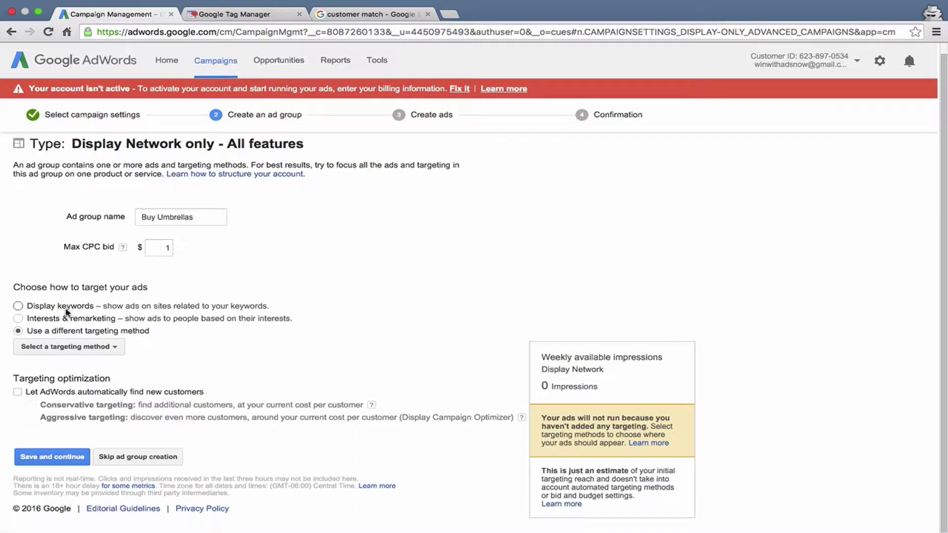
{"action": "left_click", "coordinate": [69, 347]}
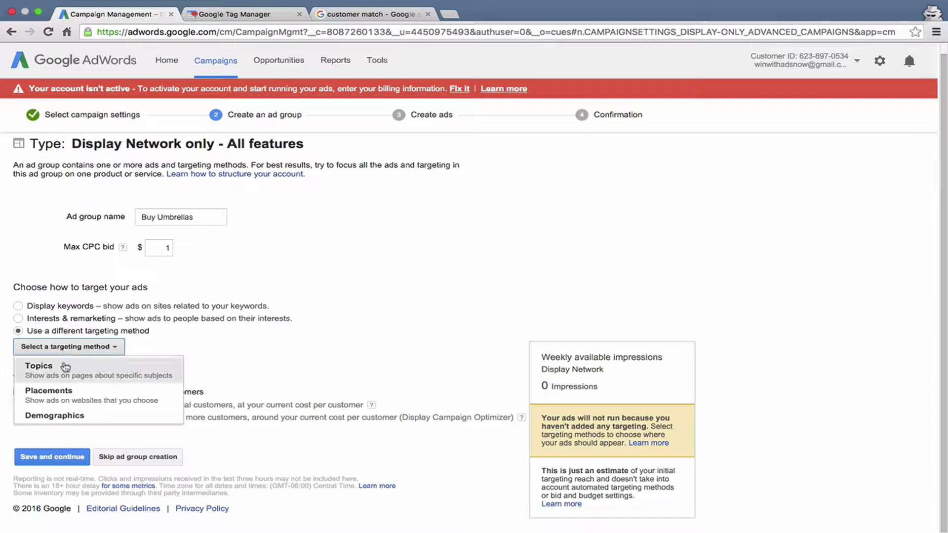
{"action": "left_click", "coordinate": [65, 366]}
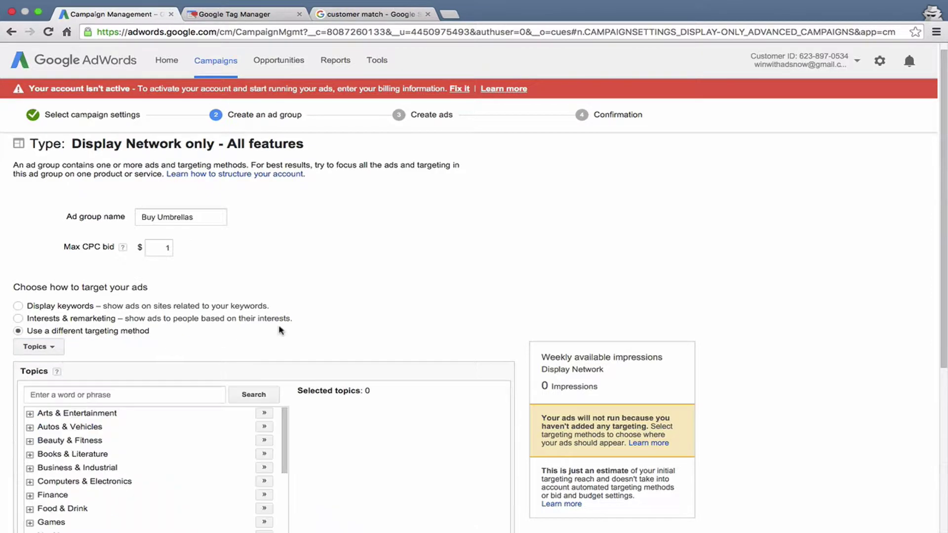
{"action": "scroll", "coordinate": [280, 331], "scroll_direction": "down", "scroll_amount": 4}
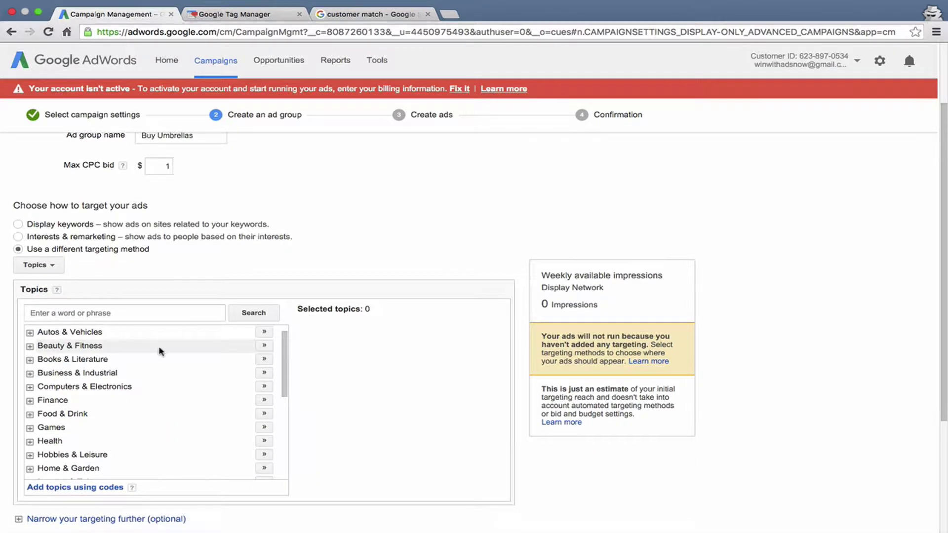
{"action": "left_click", "coordinate": [30, 360]}
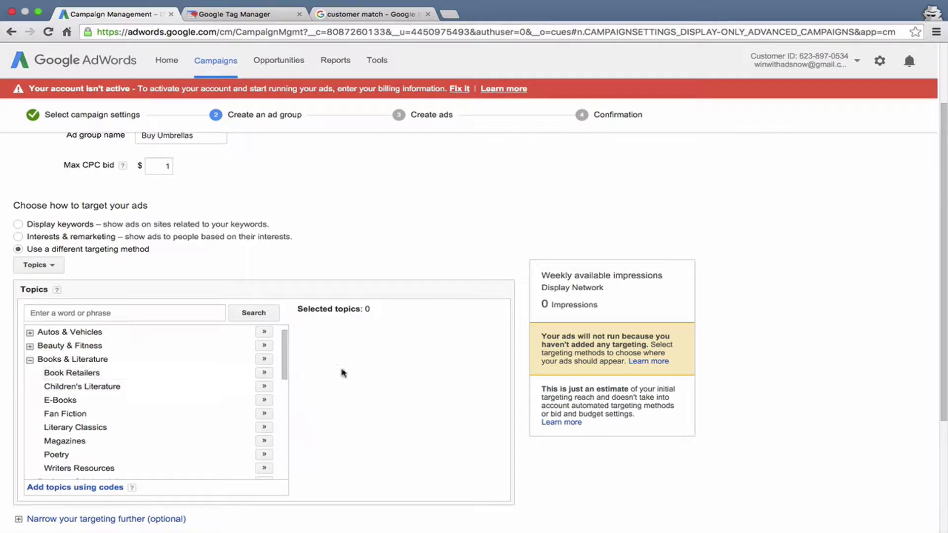
Change the targeting method to Placements, search for cnn.com, add it as a target website, and look through the other suggested sites
{"action": "left_click", "coordinate": [55, 264]}
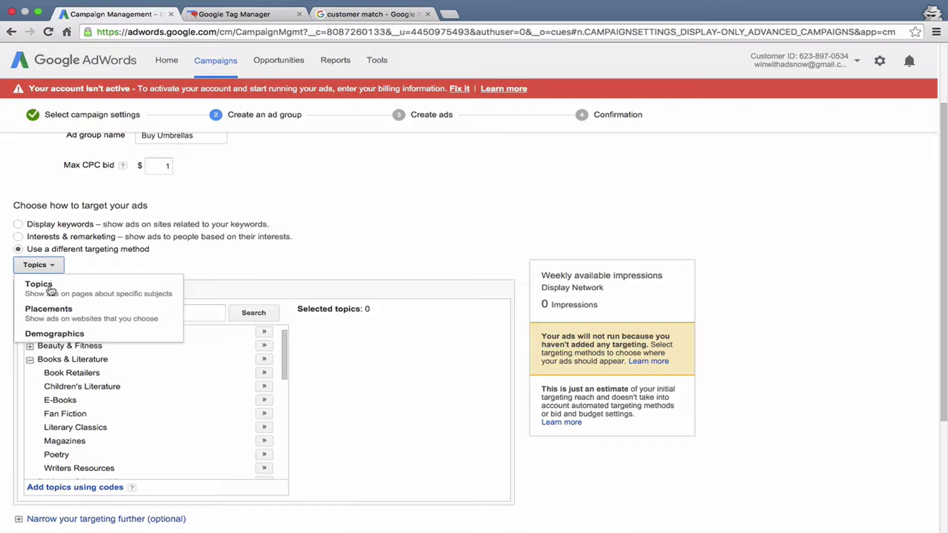
{"action": "left_click", "coordinate": [50, 312]}
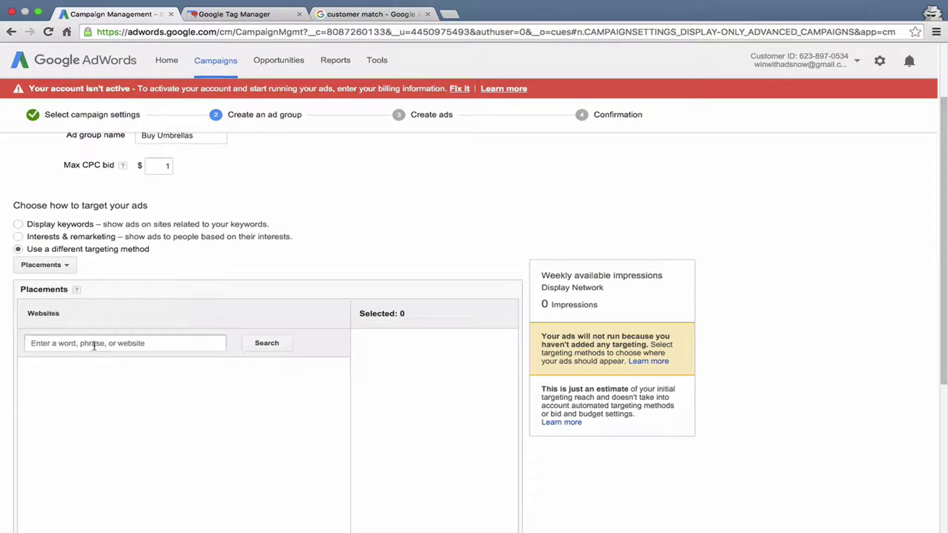
{"action": "left_click", "coordinate": [166, 342]}
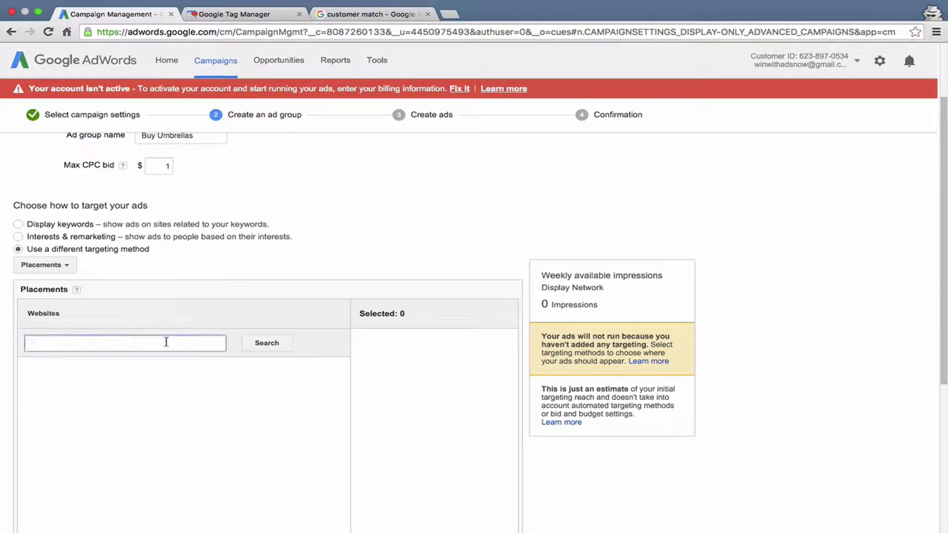
{"action": "type", "text": "cnn.com"}
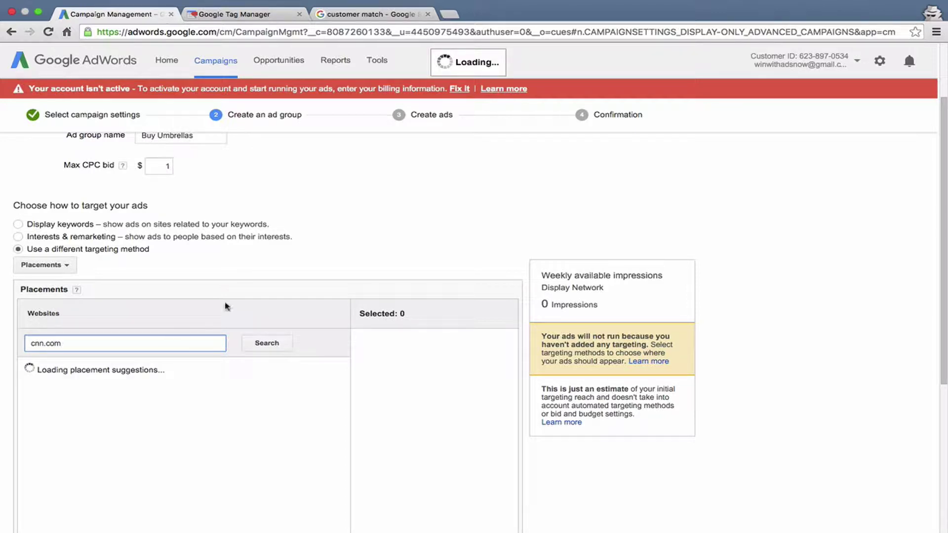
{"action": "scroll", "coordinate": [217, 235], "scroll_direction": "down", "scroll_amount": 3}
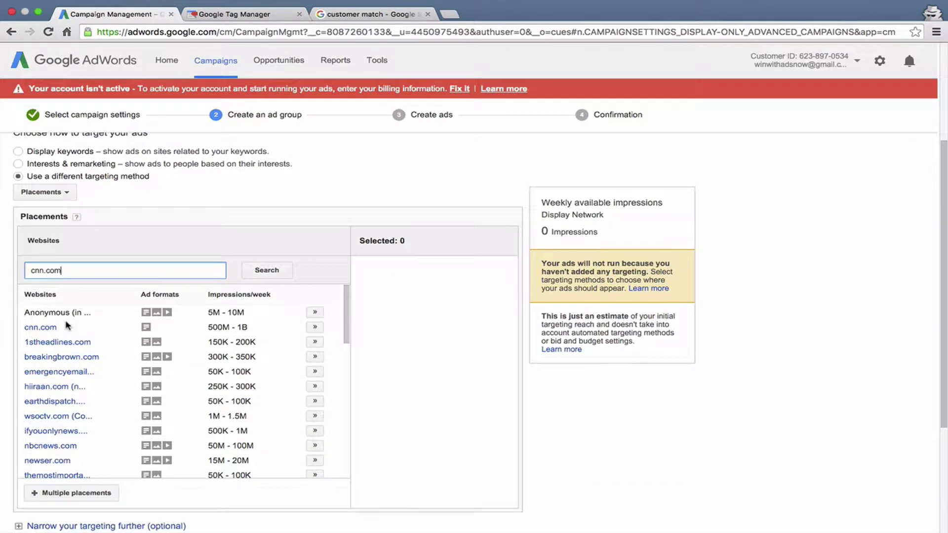
{"action": "left_click", "coordinate": [315, 328]}
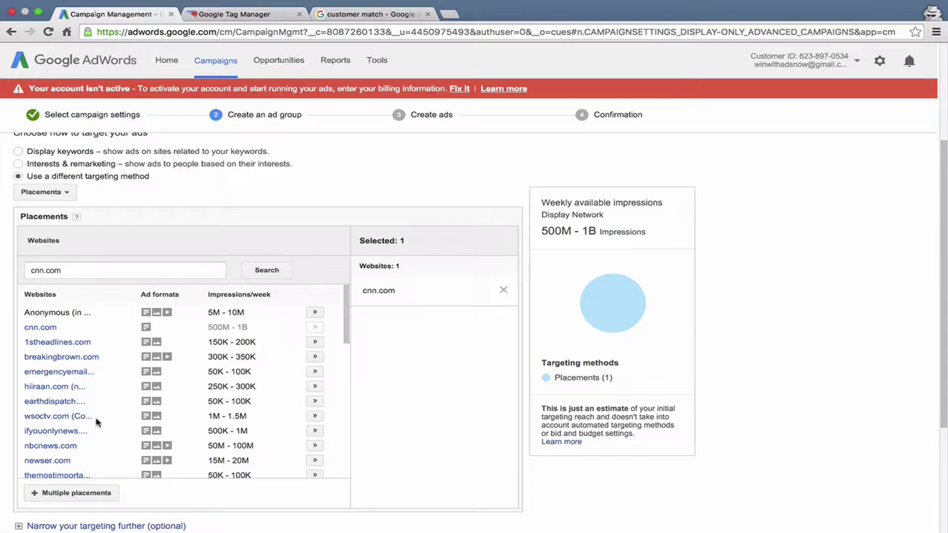
{"action": "scroll", "coordinate": [98, 422], "scroll_direction": "down", "scroll_amount": 3}
{"action": "scroll", "coordinate": [97, 422], "scroll_direction": "down", "scroll_amount": 5}
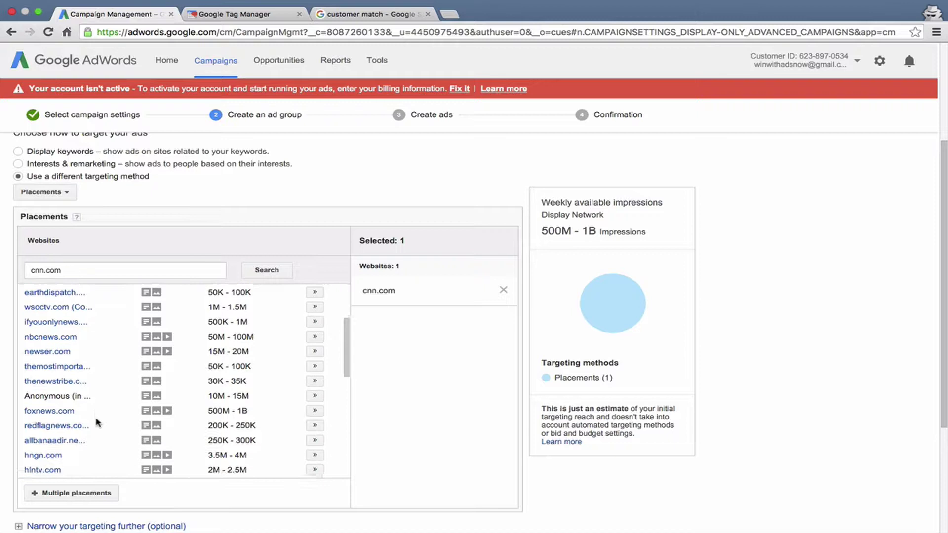
{"action": "scroll", "coordinate": [97, 422], "scroll_direction": "up", "scroll_amount": 7}
Change the targeting method to Demographics and review its gender, age and parental status options
{"action": "left_click", "coordinate": [44, 196]}
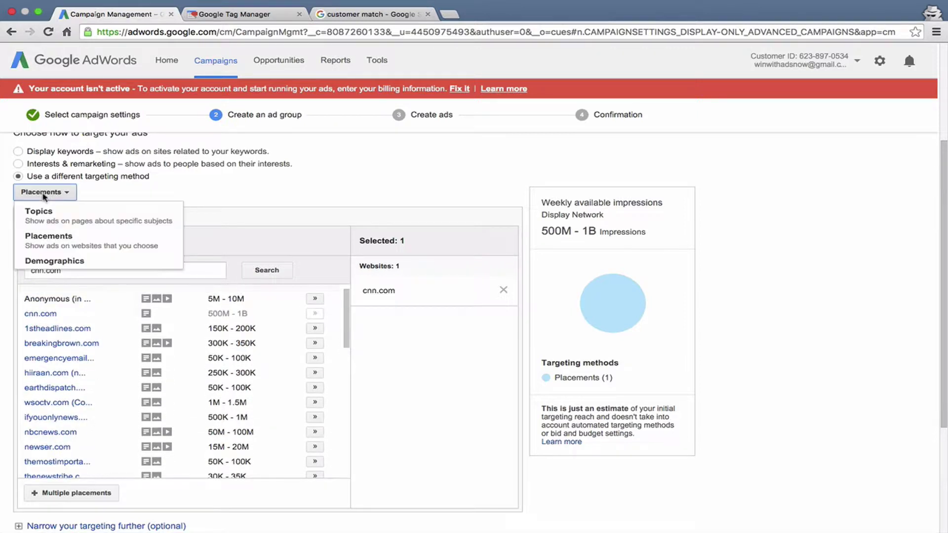
{"action": "left_click", "coordinate": [78, 264]}
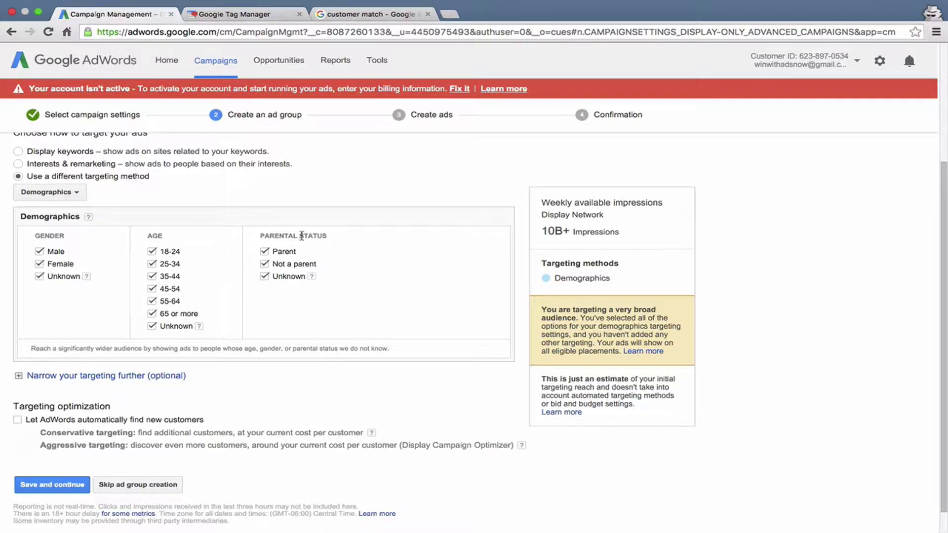
{"action": "left_click_drag", "start_coordinate": [329, 236], "coordinate": [262, 234]}
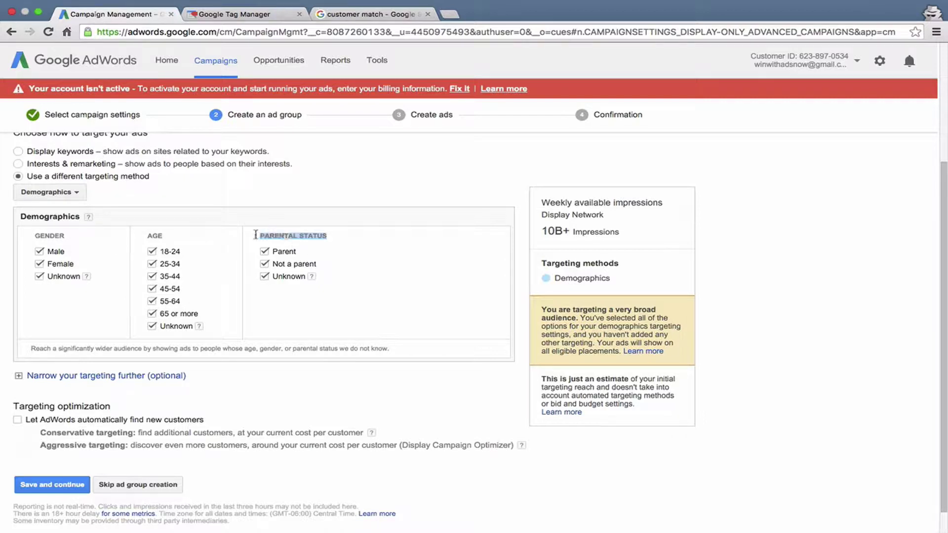
{"action": "left_click", "coordinate": [310, 236]}
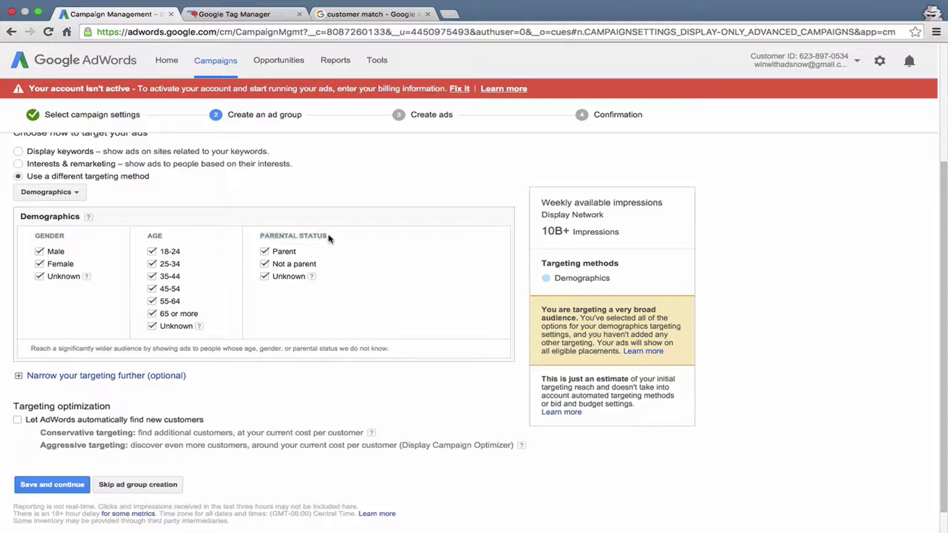
{"action": "mouse_move", "coordinate": [322, 235]}
{"action": "left_mouse_down"}
{"action": "mouse_move", "coordinate": [261, 235]}
{"action": "mouse_move", "coordinate": [322, 235]}
{"action": "left_mouse_up"}
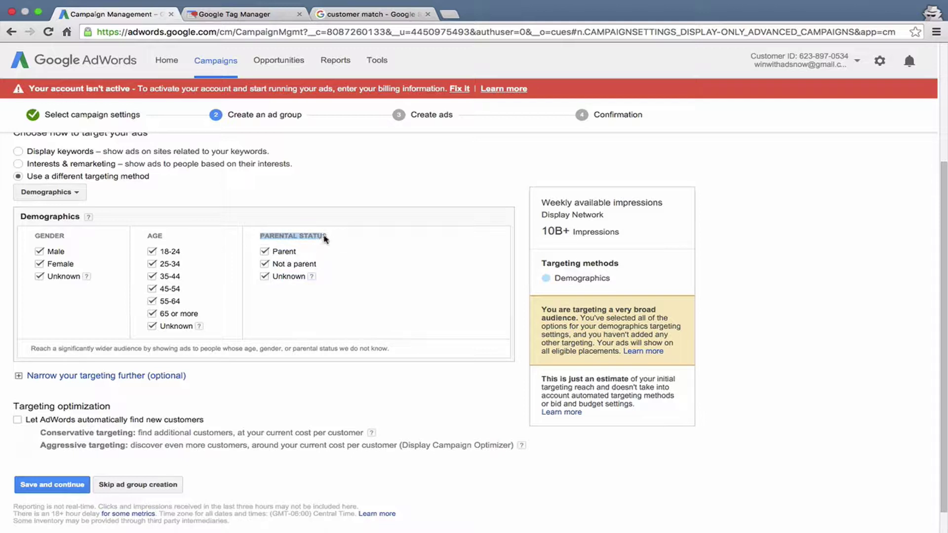
{"action": "left_click", "coordinate": [287, 237]}
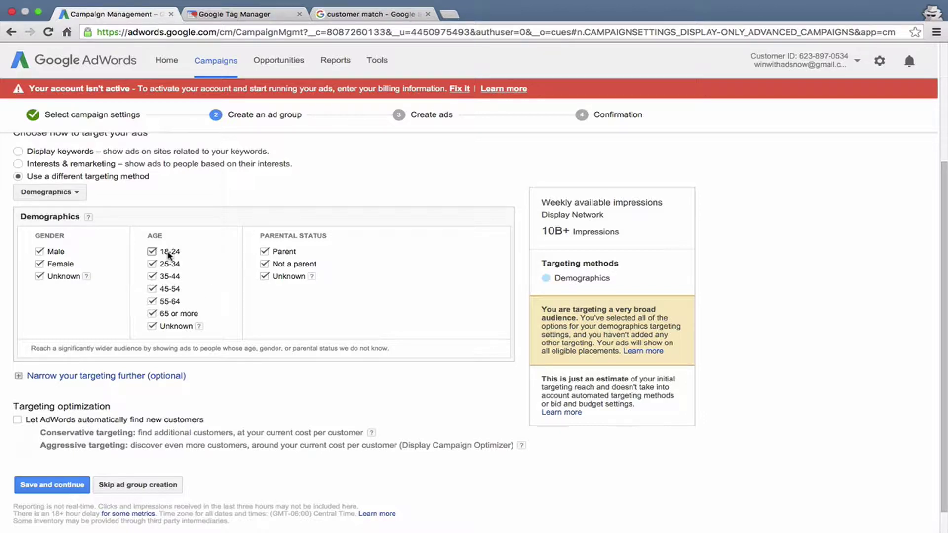
Try to save the ad group with every demographics option selected
{"action": "scroll", "coordinate": [168, 255], "scroll_direction": "down", "scroll_amount": 2}
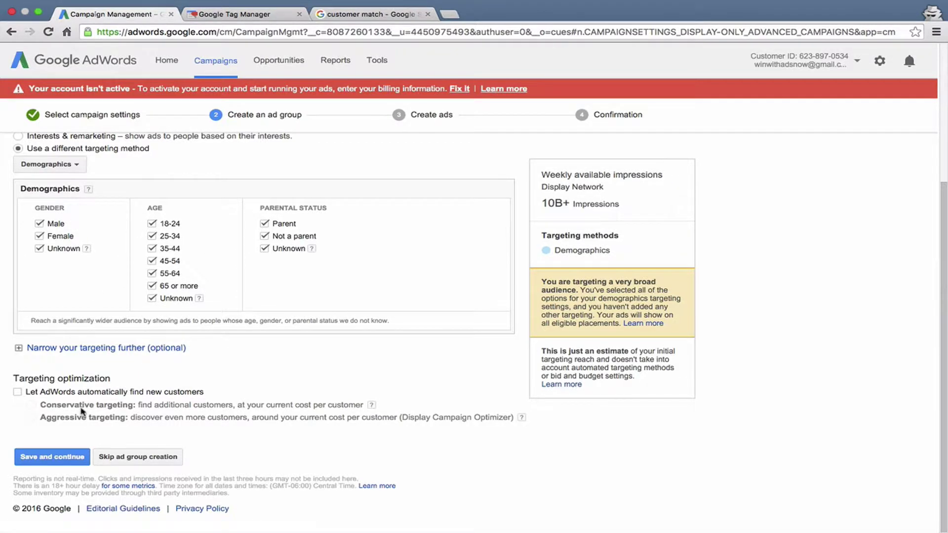
{"action": "scroll", "coordinate": [82, 418], "scroll_direction": "up", "scroll_amount": 5}
{"action": "scroll", "coordinate": [83, 419], "scroll_direction": "down", "scroll_amount": 5}
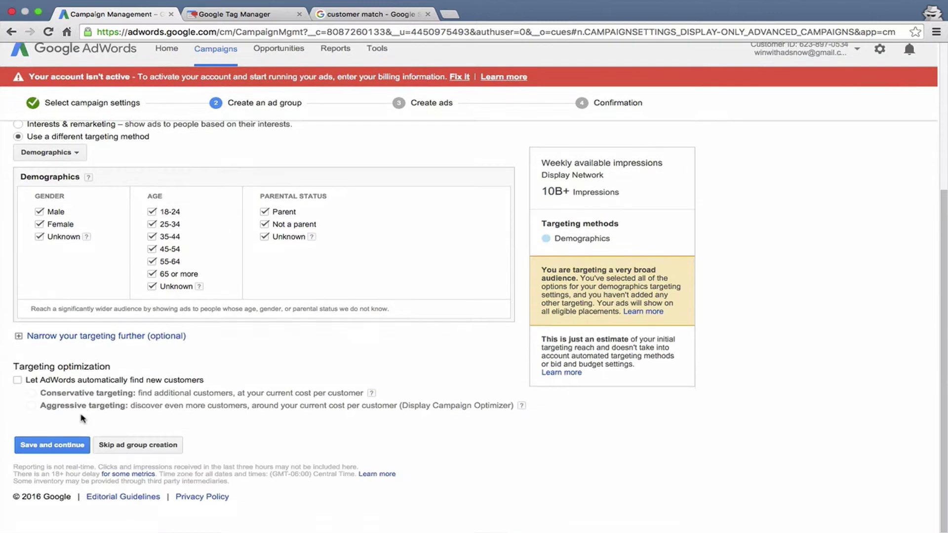
{"action": "left_click", "coordinate": [49, 457]}
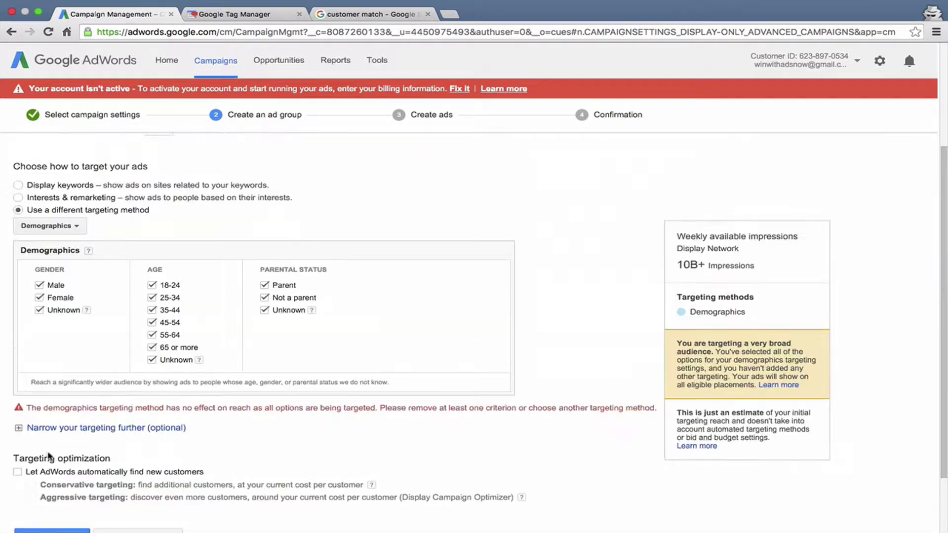
Set the ad group's targeting back to Display keywords and save it to continue to ad creation
{"action": "scroll", "coordinate": [85, 405], "scroll_direction": "up", "scroll_amount": 3}
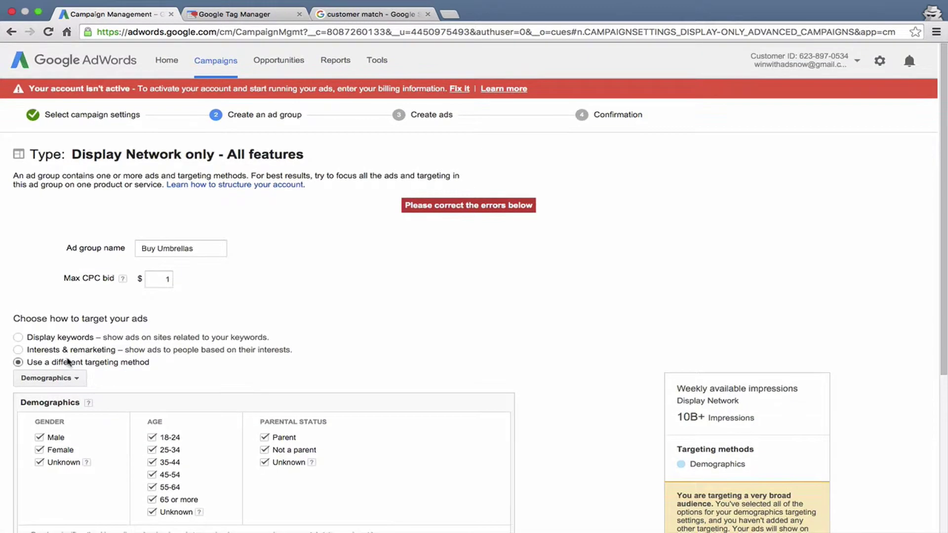
{"action": "left_click", "coordinate": [71, 338]}
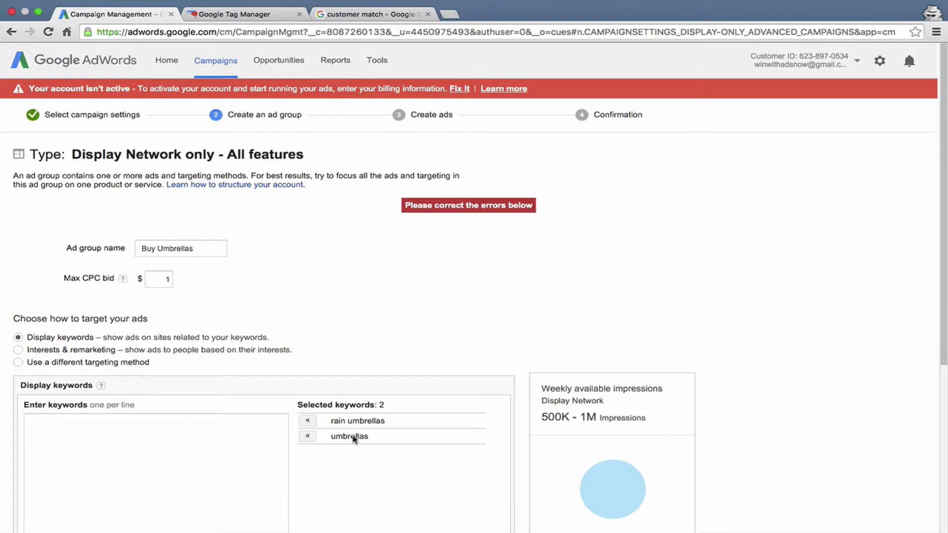
{"action": "scroll", "coordinate": [356, 446], "scroll_direction": "down", "scroll_amount": 5}
{"action": "scroll", "coordinate": [348, 372], "scroll_direction": "down", "scroll_amount": 2}
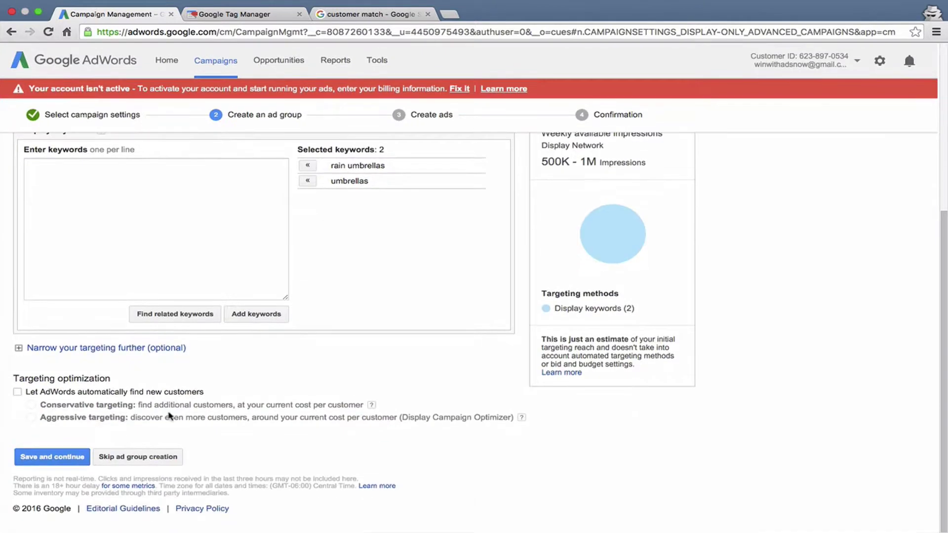
{"action": "left_click", "coordinate": [72, 456]}
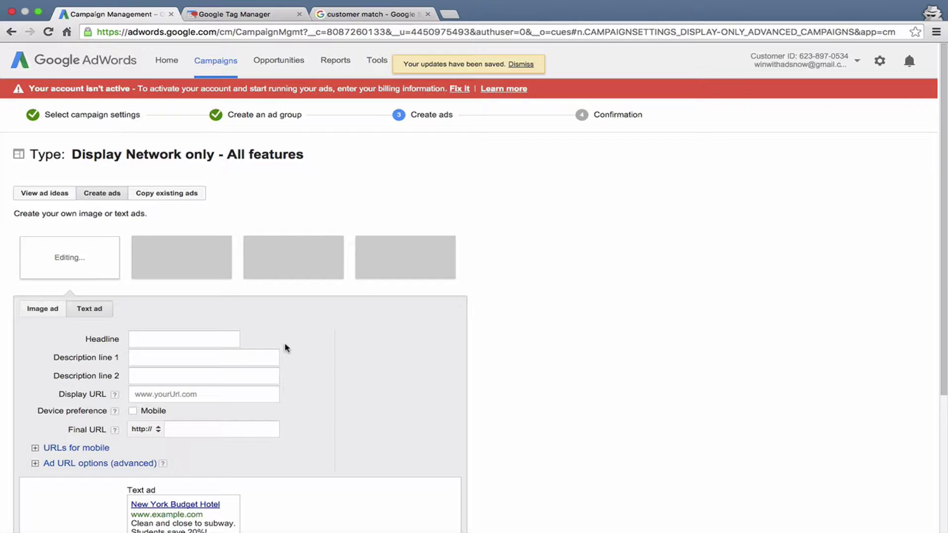
Skip ad creation, dismiss the campaign-type selector tip, and reload the campaigns page
{"action": "scroll", "coordinate": [285, 347], "scroll_direction": "down", "scroll_amount": 1}
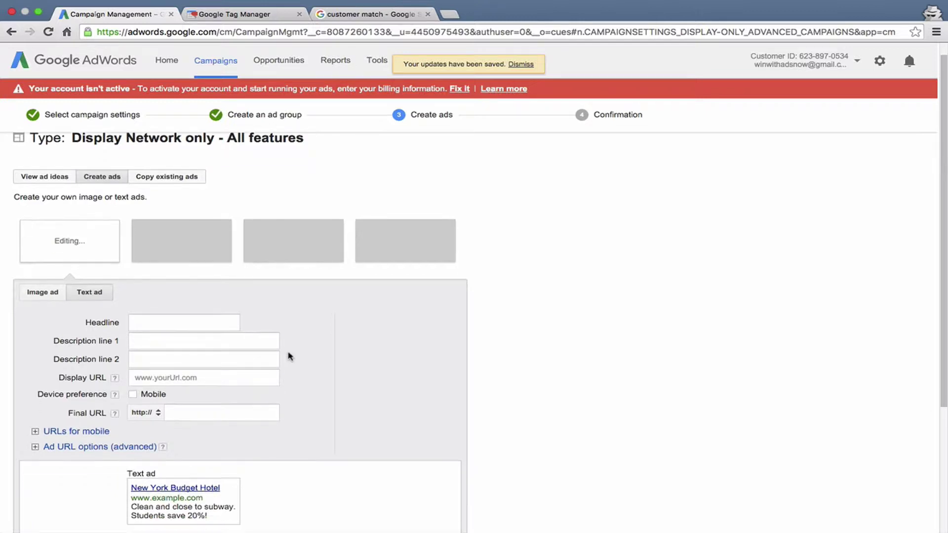
{"action": "scroll", "coordinate": [343, 338], "scroll_direction": "down", "scroll_amount": 5}
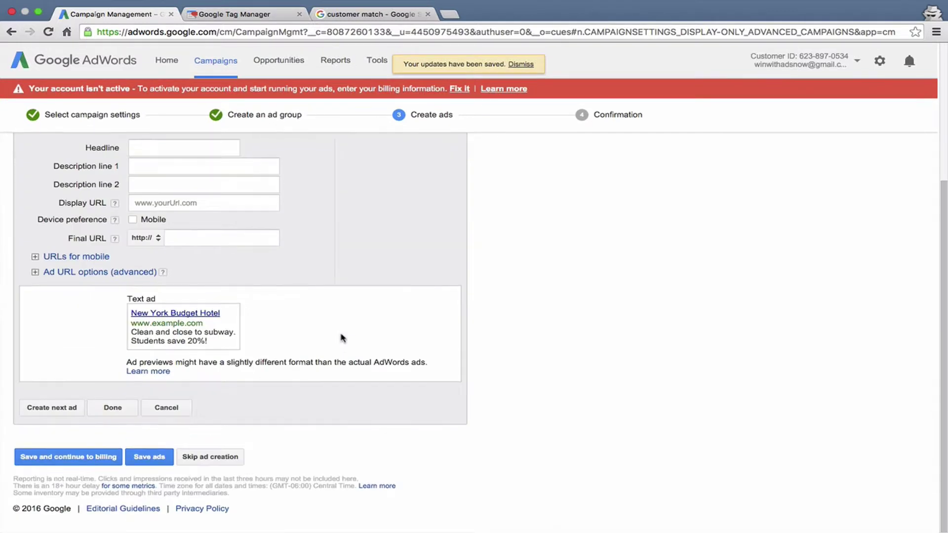
{"action": "left_click", "coordinate": [206, 457]}
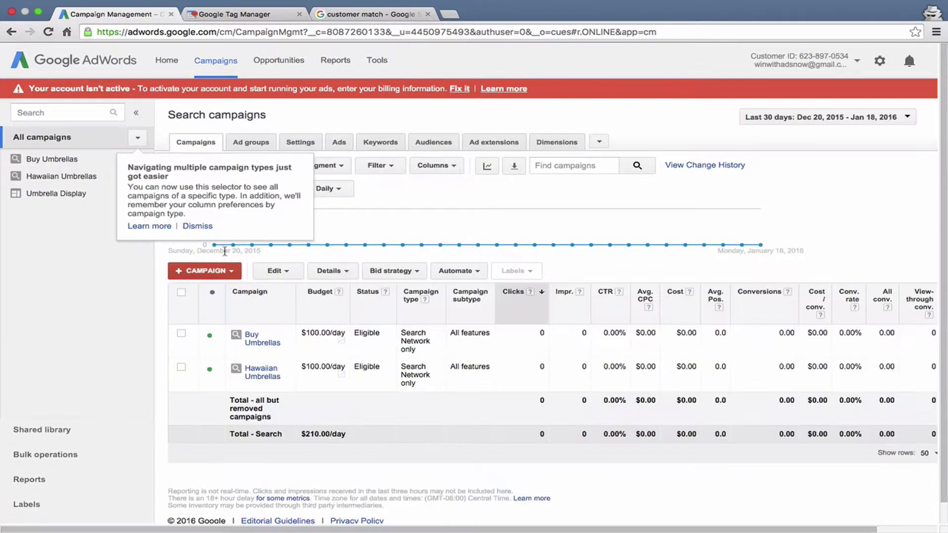
{"action": "left_click", "coordinate": [198, 226]}
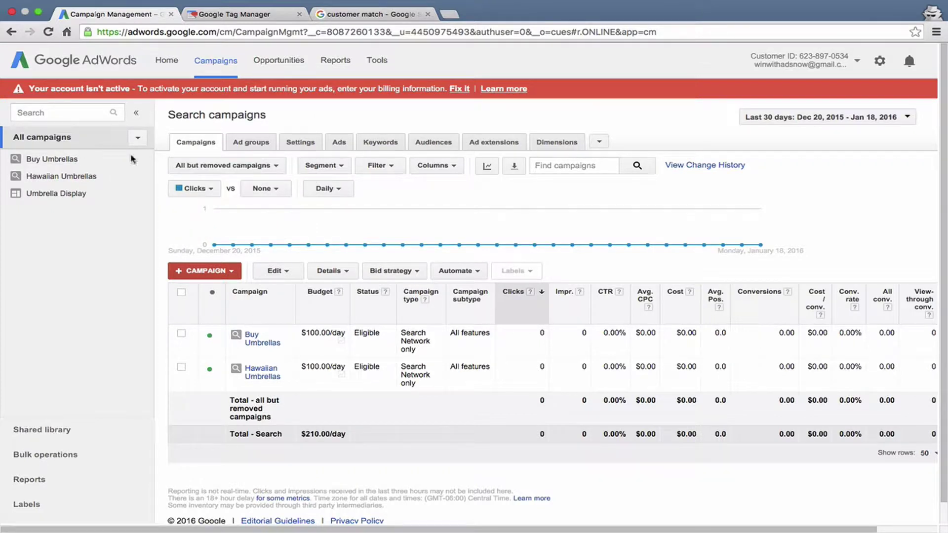
{"action": "key", "text": "super+r"}
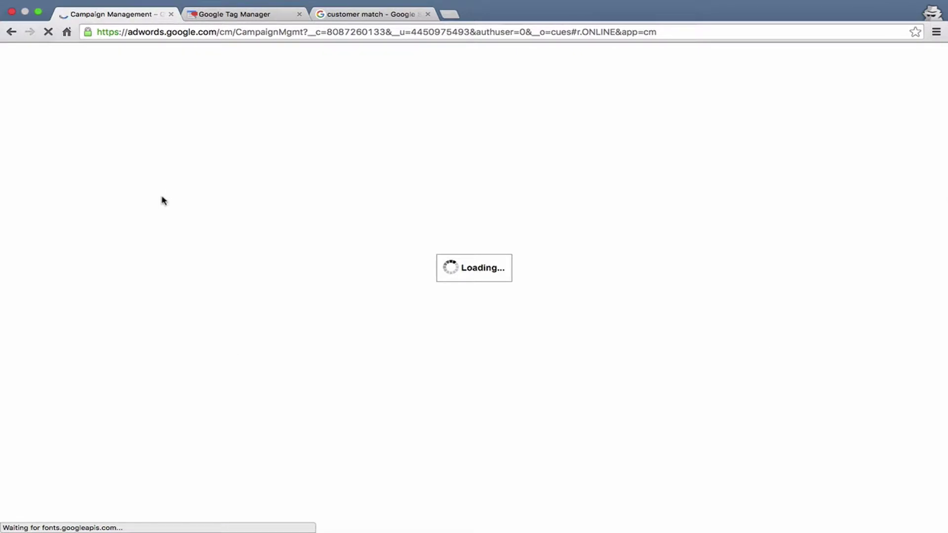
Close the customer match and Google Tag Manager browser tabs, and open the Umbrella Display campaign
{"action": "left_click", "coordinate": [427, 14]}
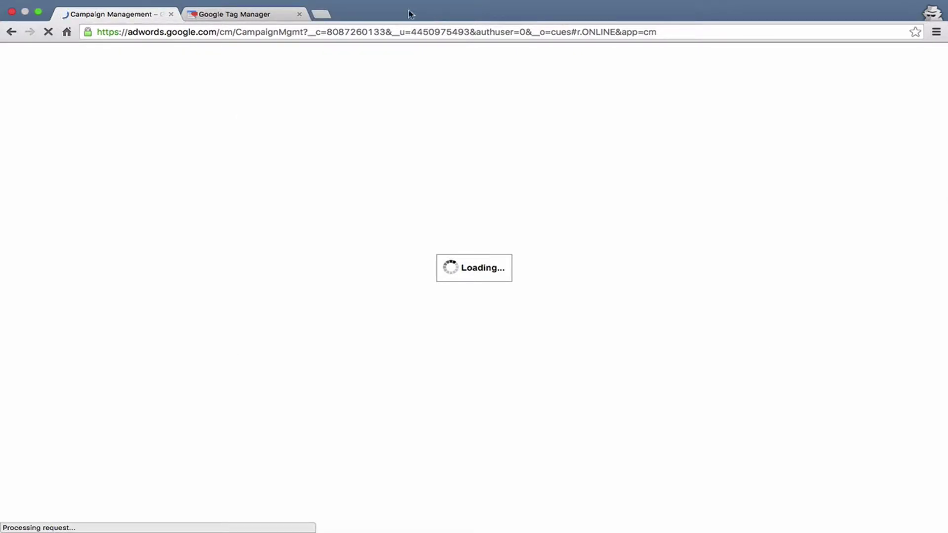
{"action": "left_click", "coordinate": [300, 15]}
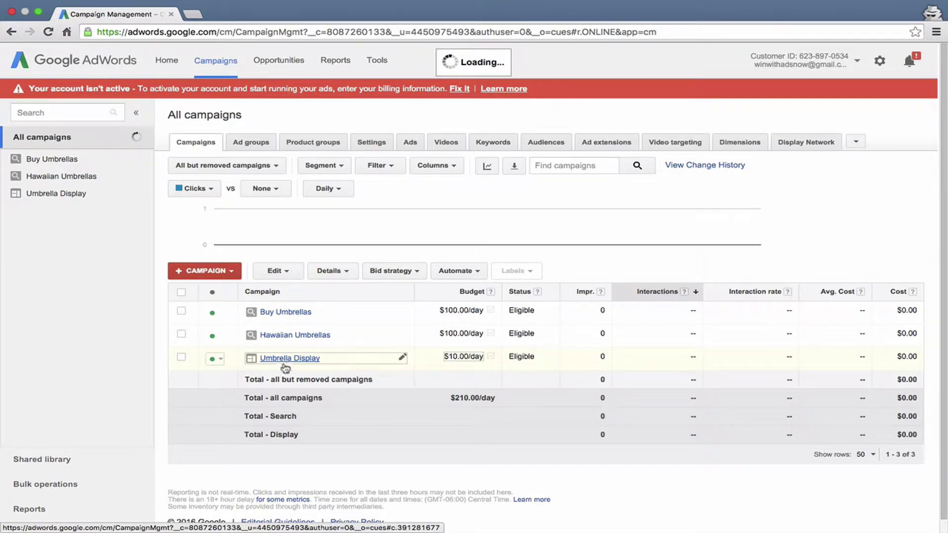
{"action": "left_click", "coordinate": [285, 359]}
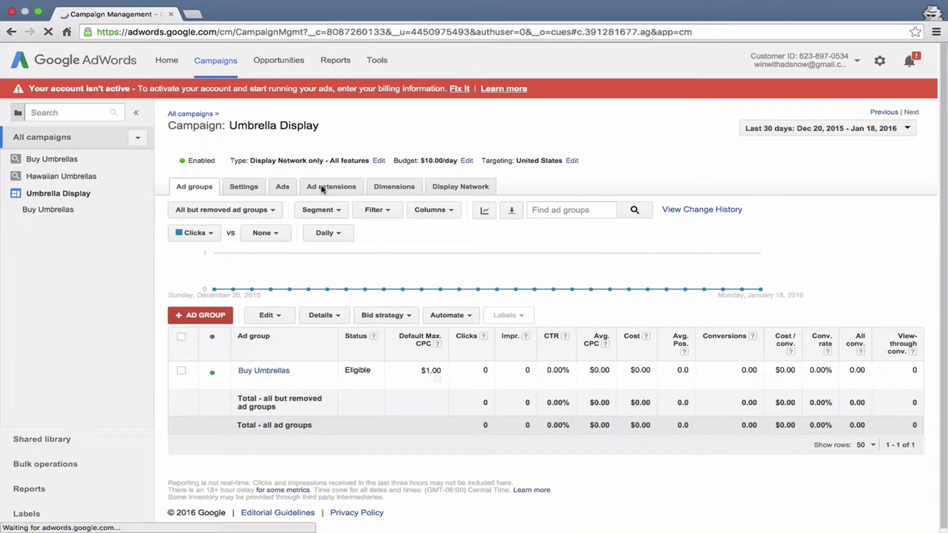
Review the Umbrella Display campaign's ad extensions and the ad types that can be created for it
{"action": "left_click", "coordinate": [322, 188]}
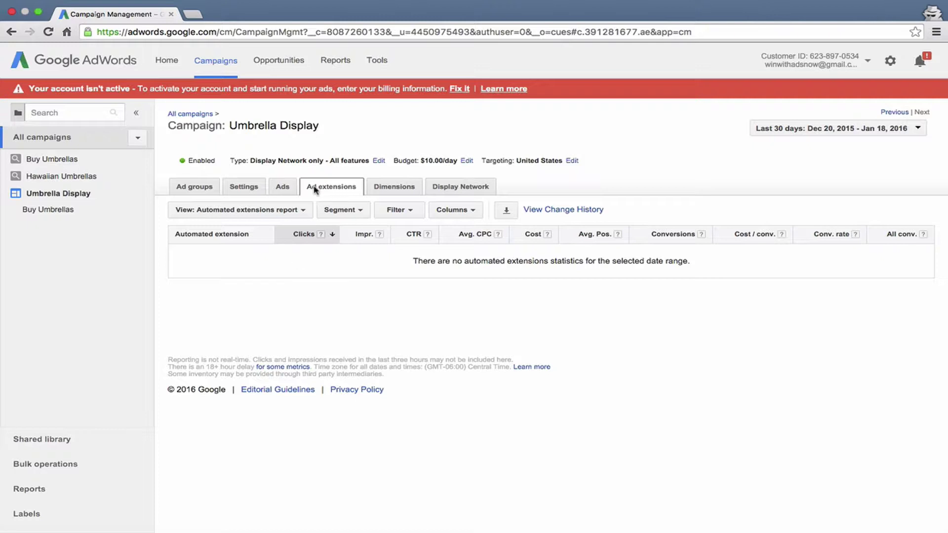
{"action": "left_click", "coordinate": [283, 188]}
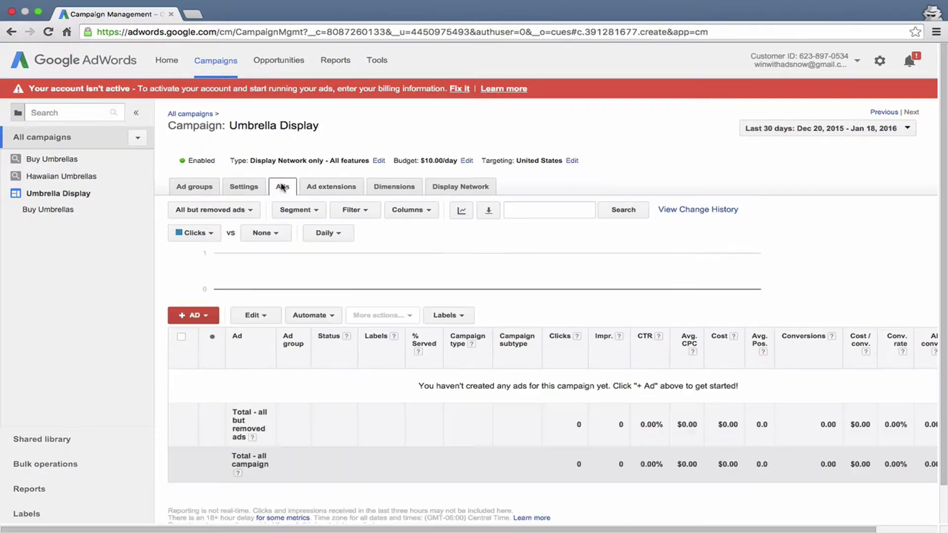
{"action": "left_click", "coordinate": [193, 315]}
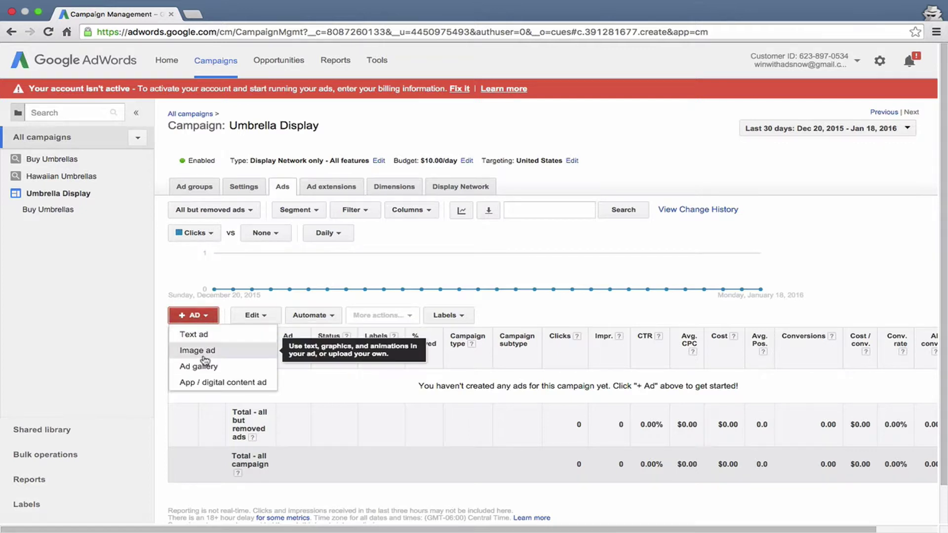
{"action": "left_click", "coordinate": [509, 186]}
Open the campaign's Display Network section, exit the guided tour, and view the Display keywords and Placements targeting
{"action": "left_click", "coordinate": [464, 187]}
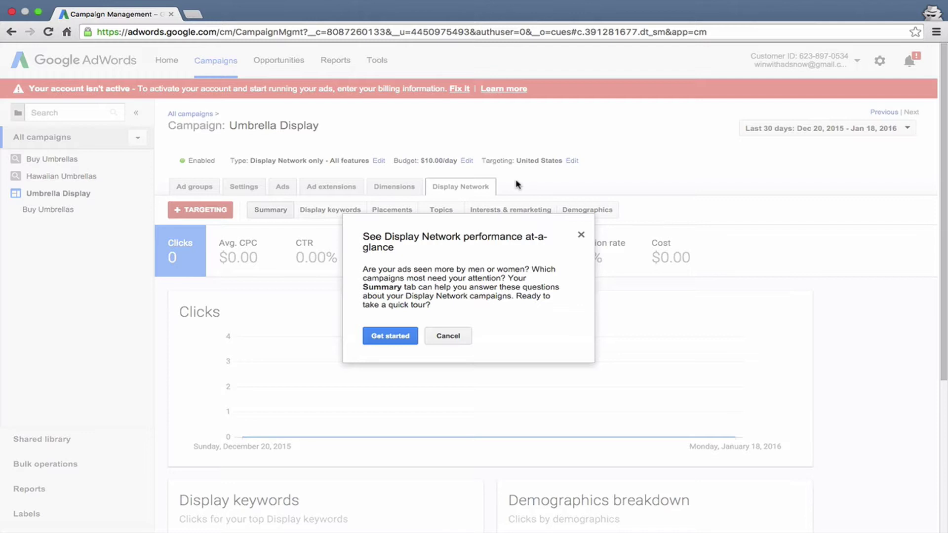
{"action": "left_click", "coordinate": [581, 235]}
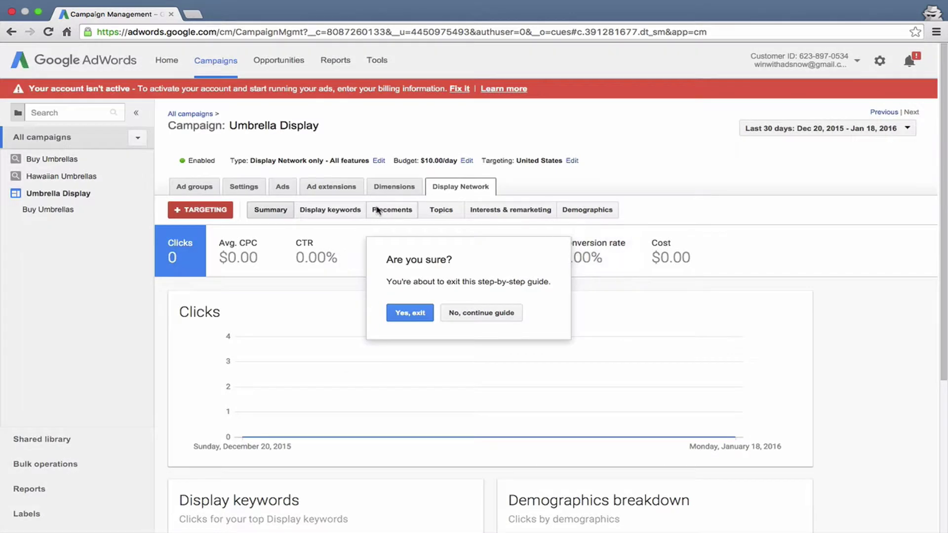
{"action": "left_click", "coordinate": [398, 316]}
{"action": "left_click", "coordinate": [340, 211]}
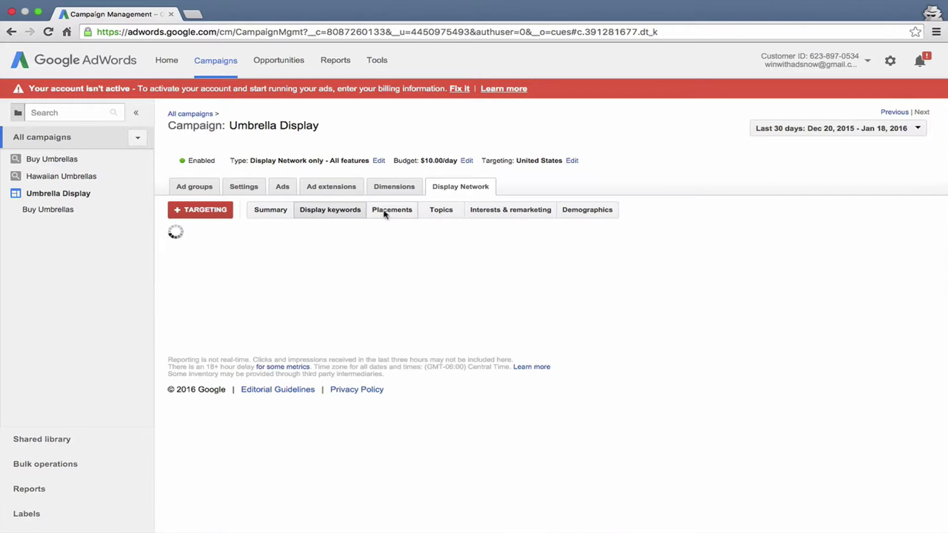
{"action": "left_click", "coordinate": [390, 212]}
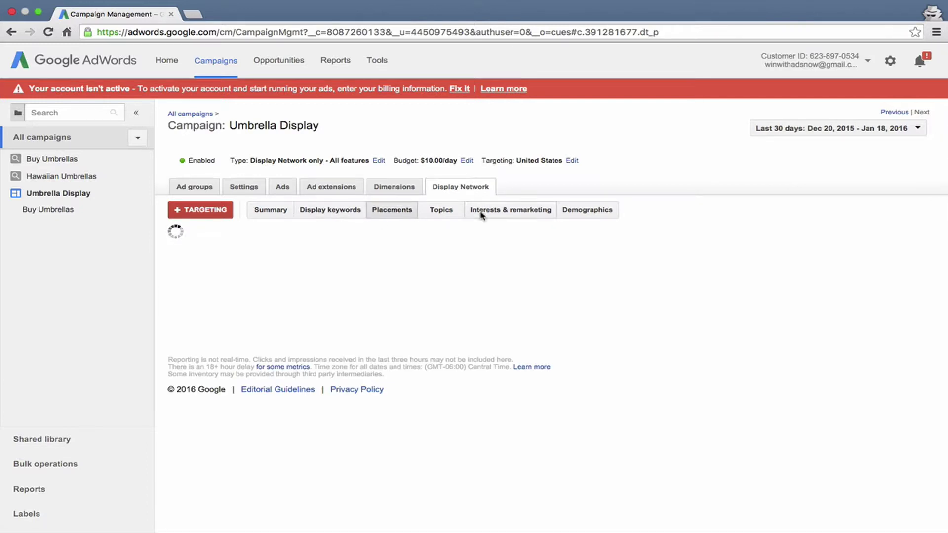